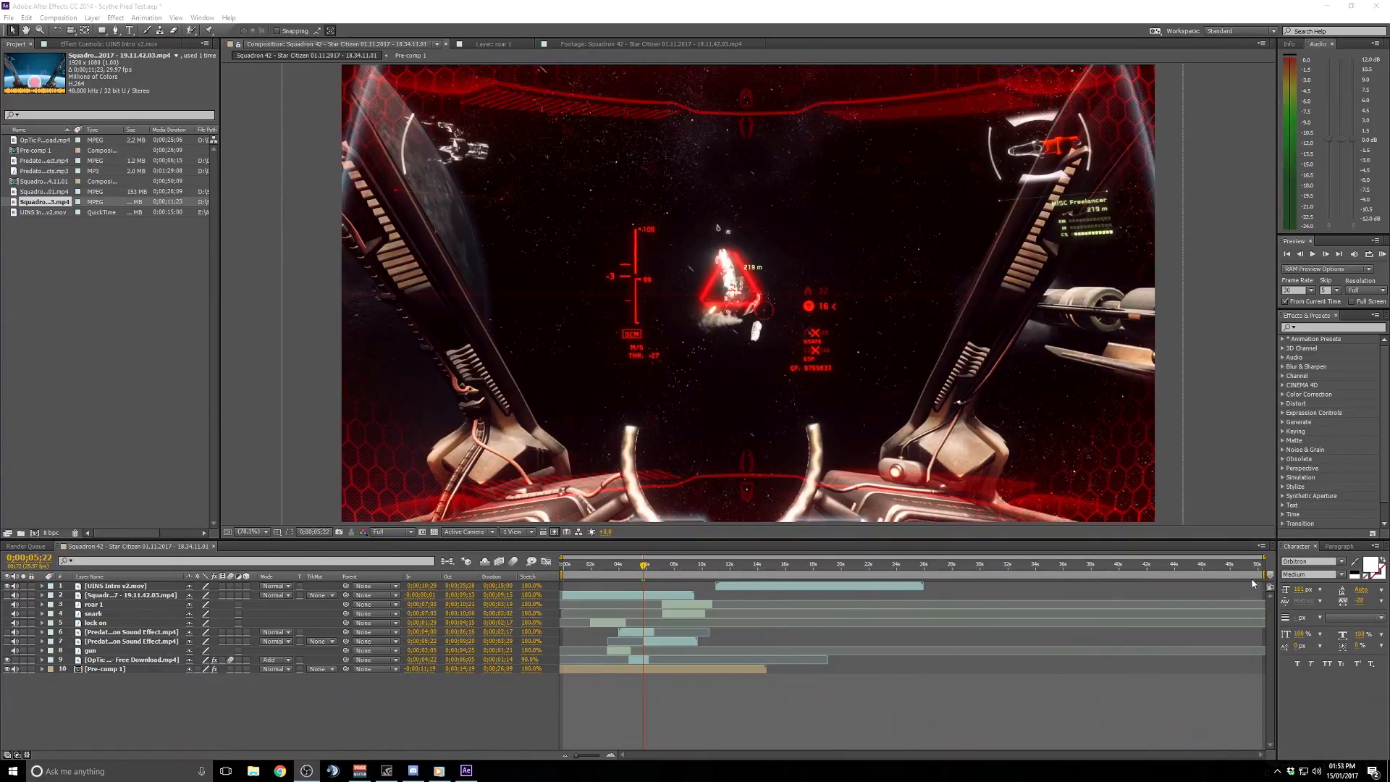
left_click(1254, 572)
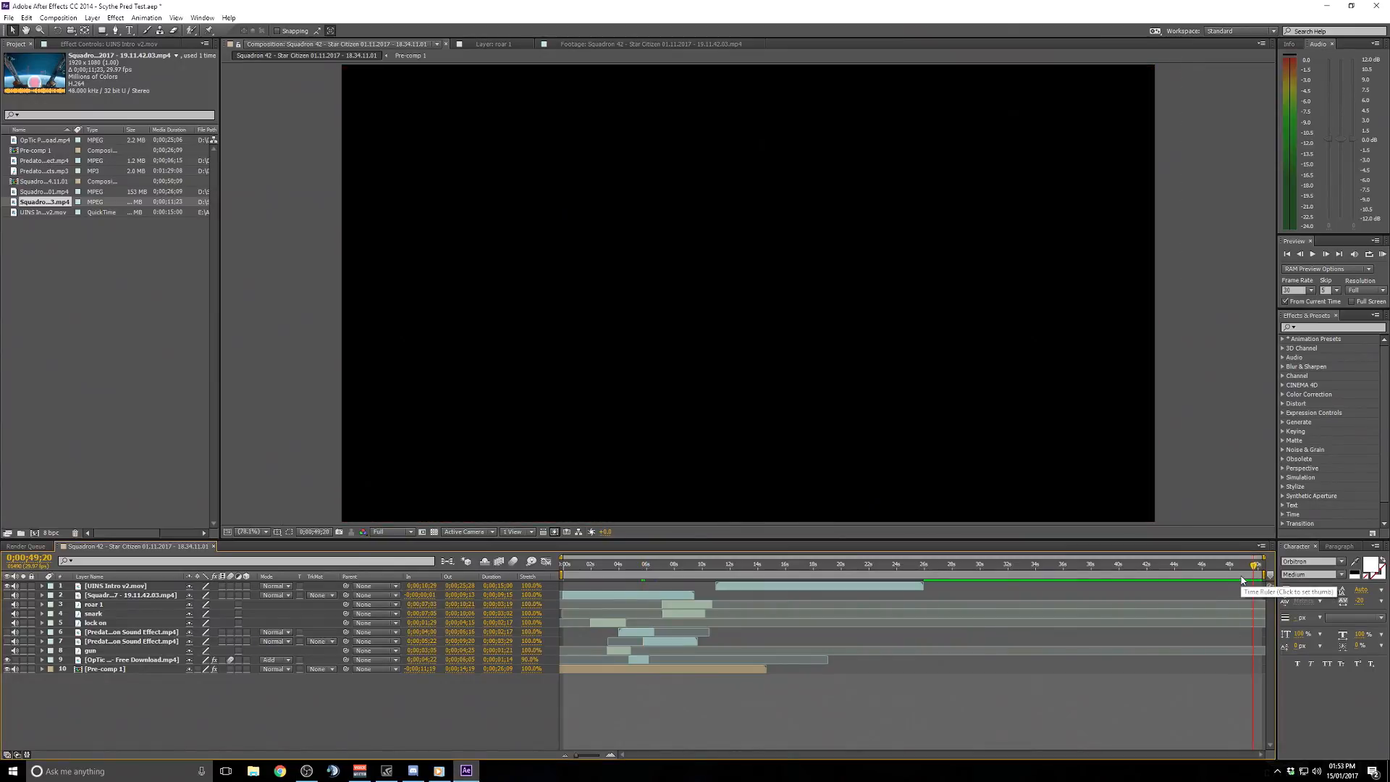
left_click_drag(1263, 575, 1024, 574)
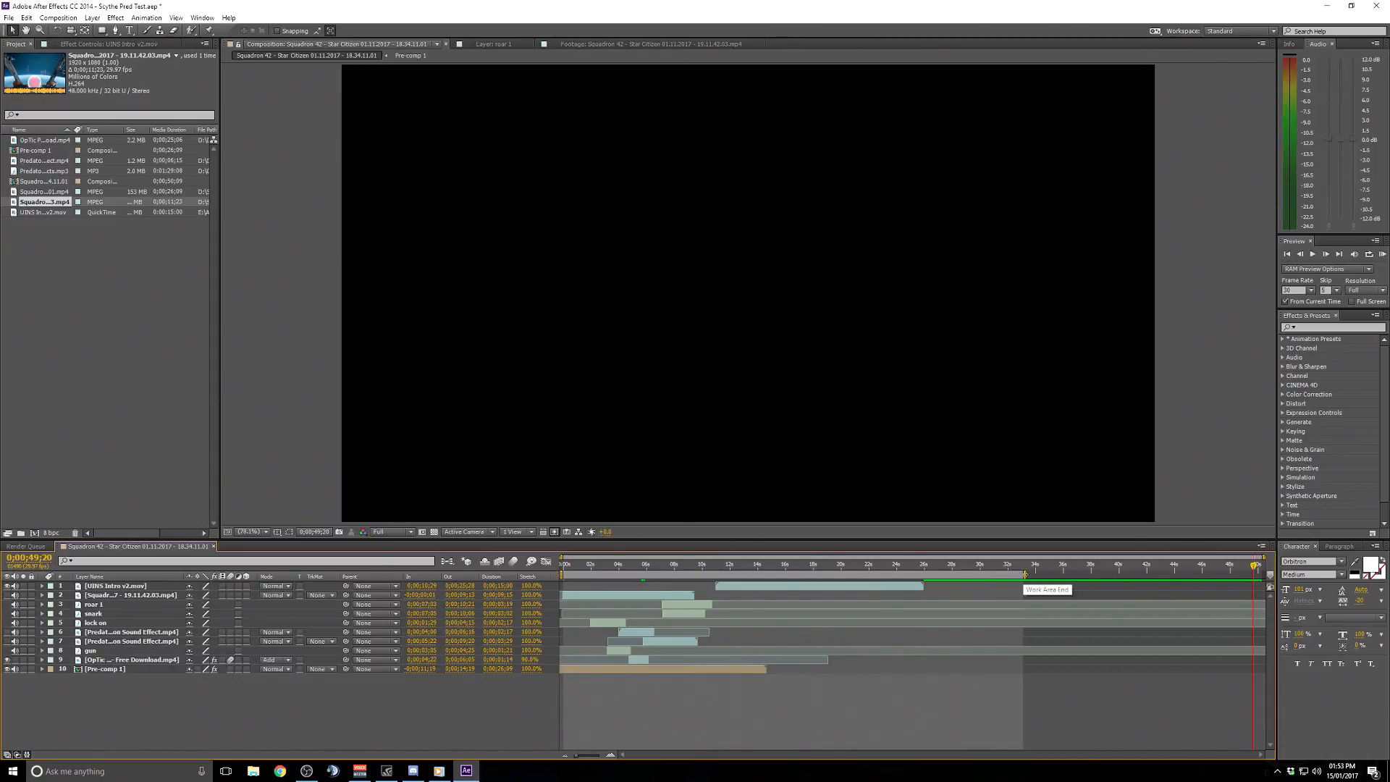
left_click_drag(1025, 574, 1264, 575)
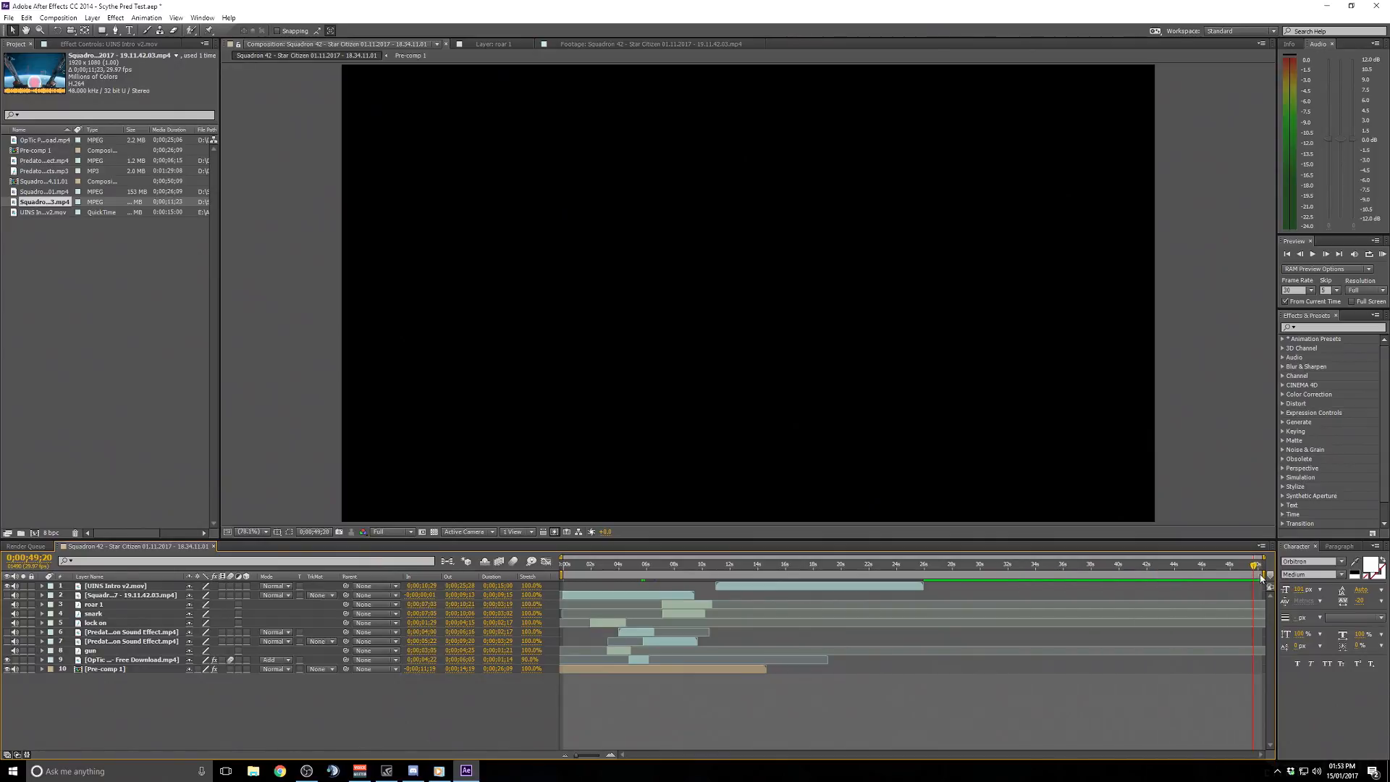
Trim the work area of the Squadron 42 composition to end at 0;00;20;27, on the UINS logo.
left_click(921, 566)
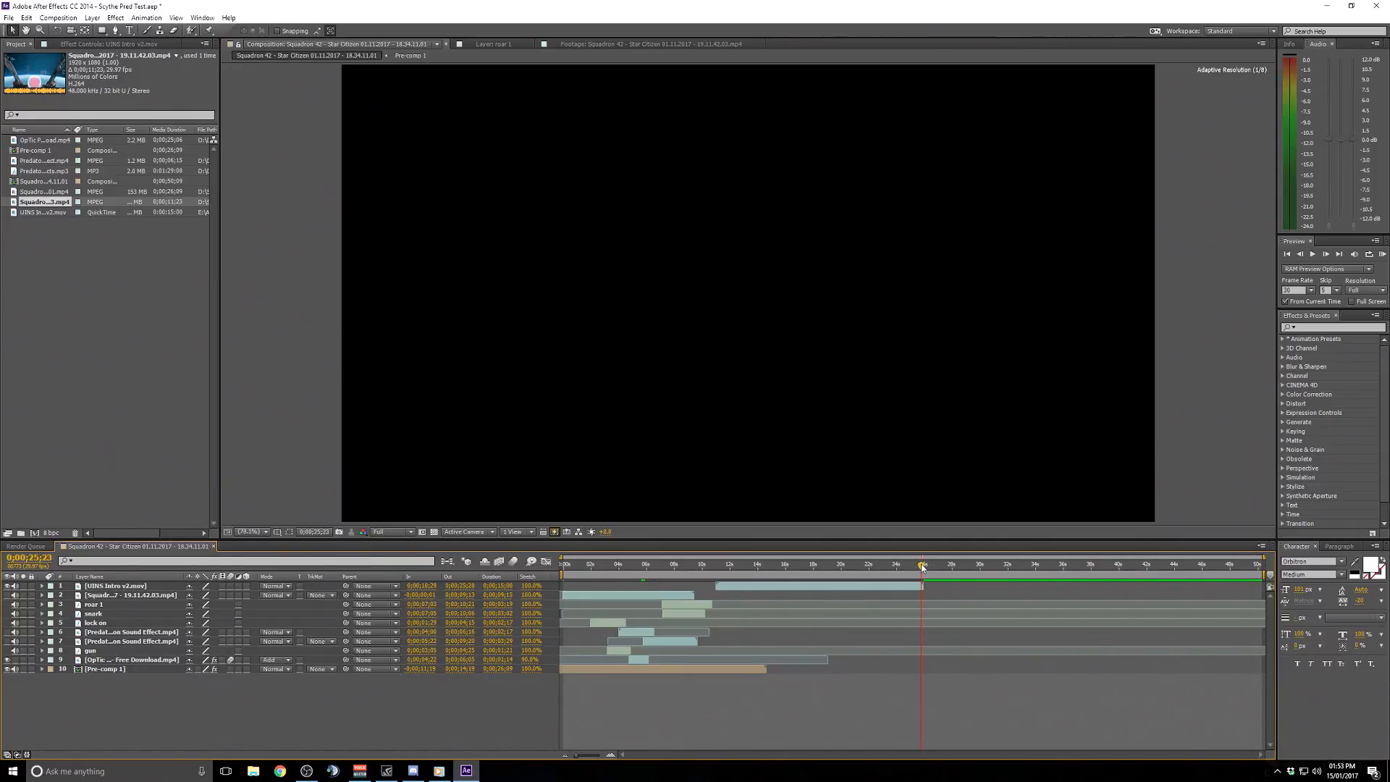
left_click_drag(923, 567, 862, 574)
left_click(855, 567)
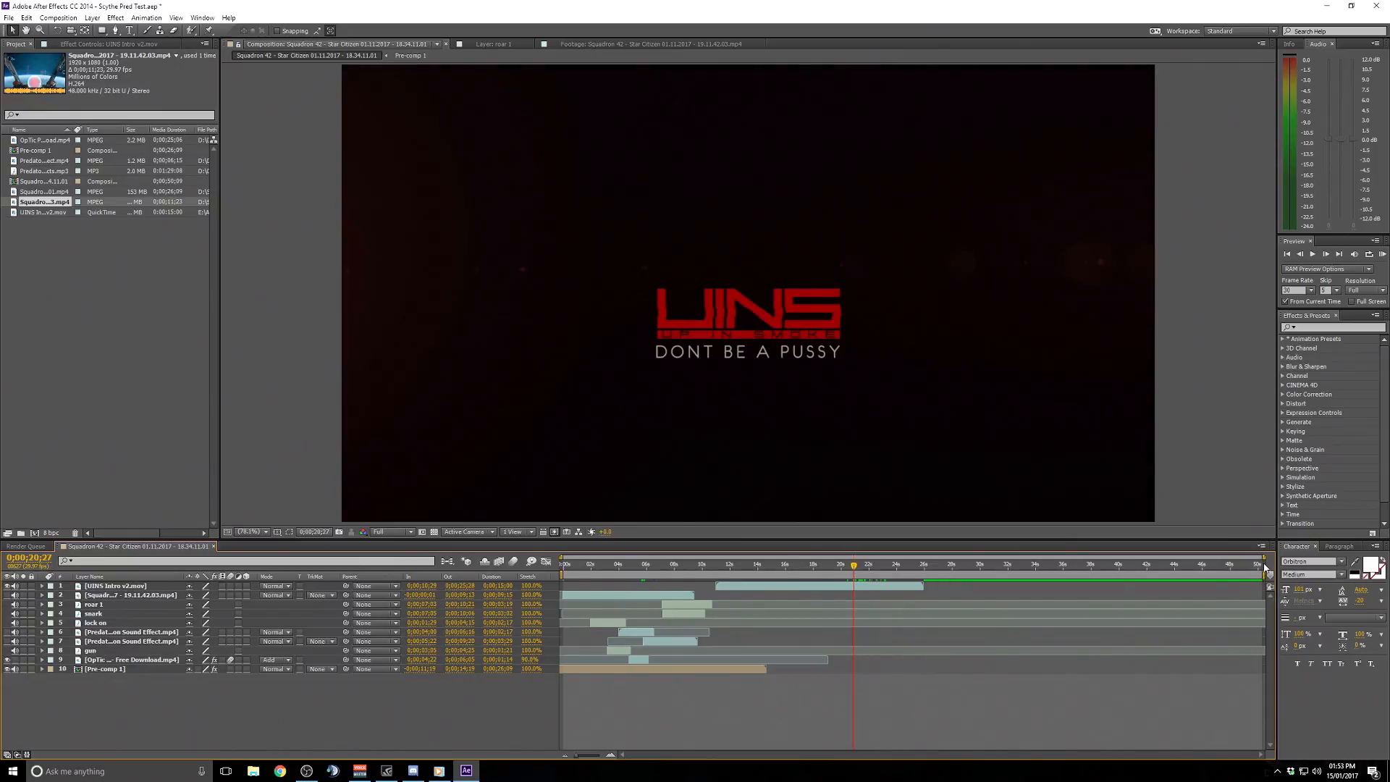
left_click_drag(1265, 574, 855, 592)
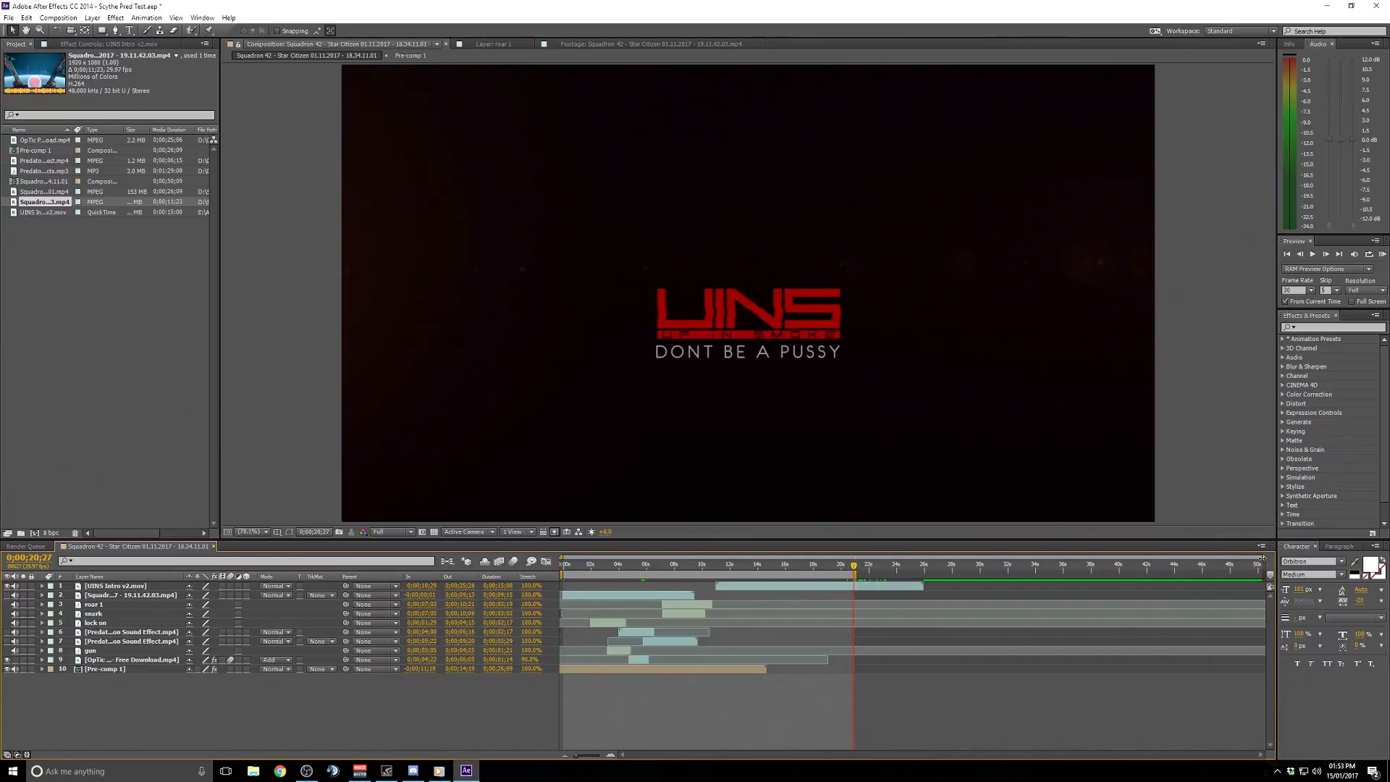
left_click_drag(1265, 558, 881, 557)
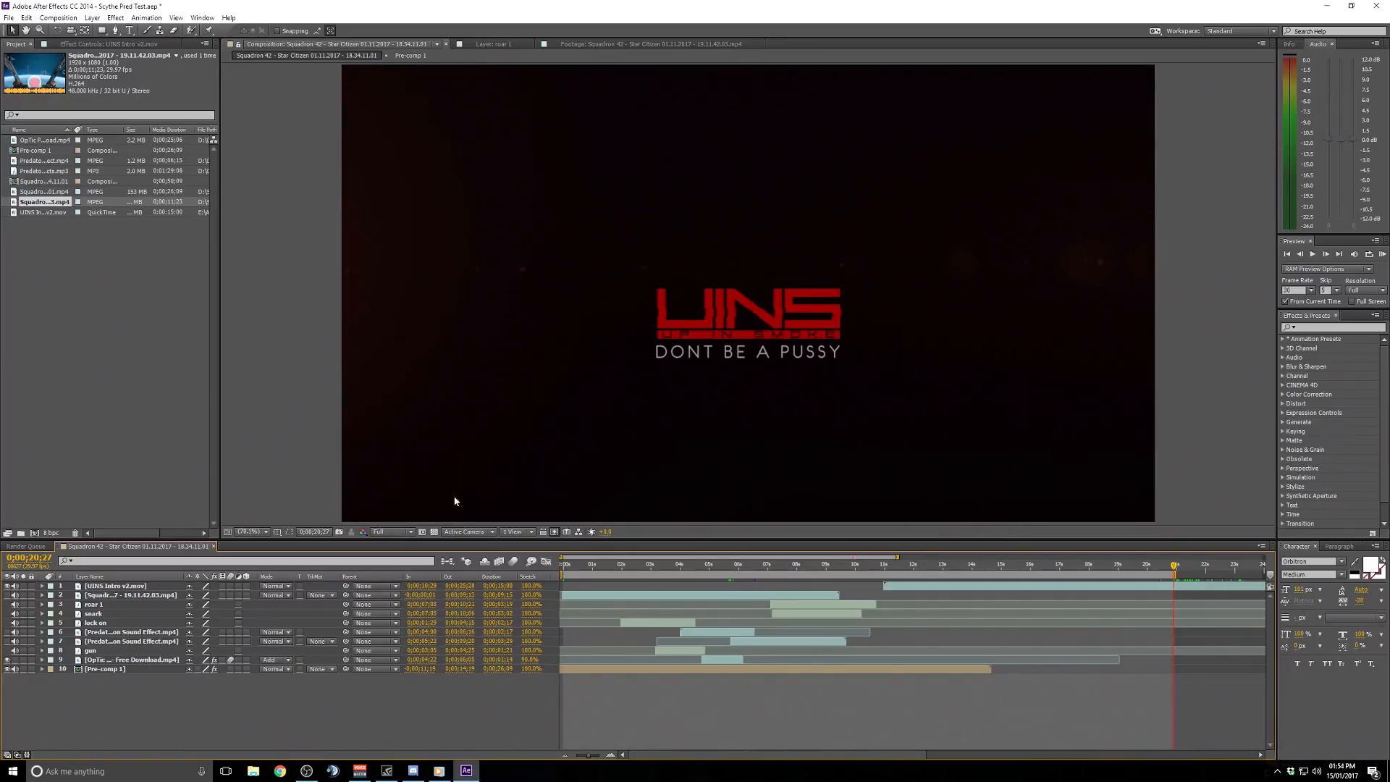
Move the current time to 0;00;03;12 and add the composition to the render queue.
left_click(663, 564)
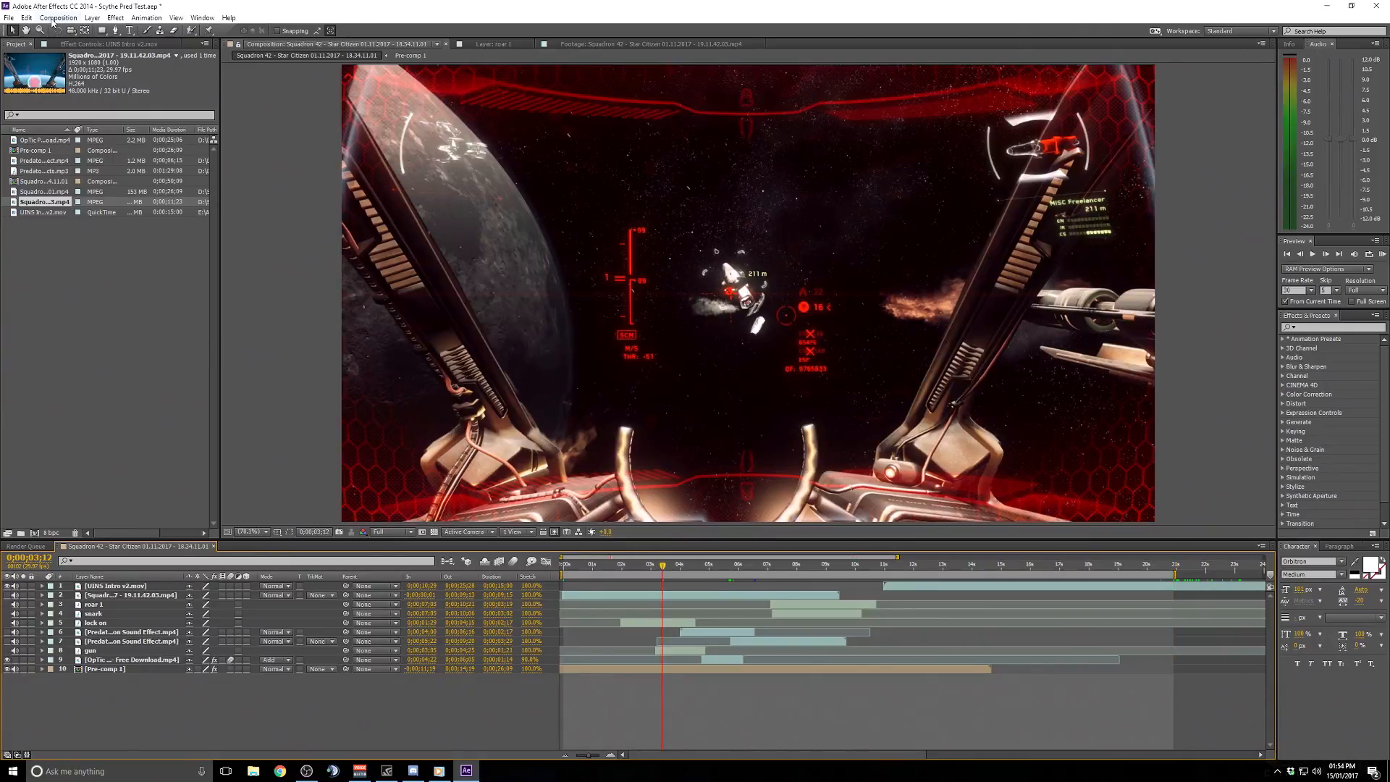
left_click(54, 18)
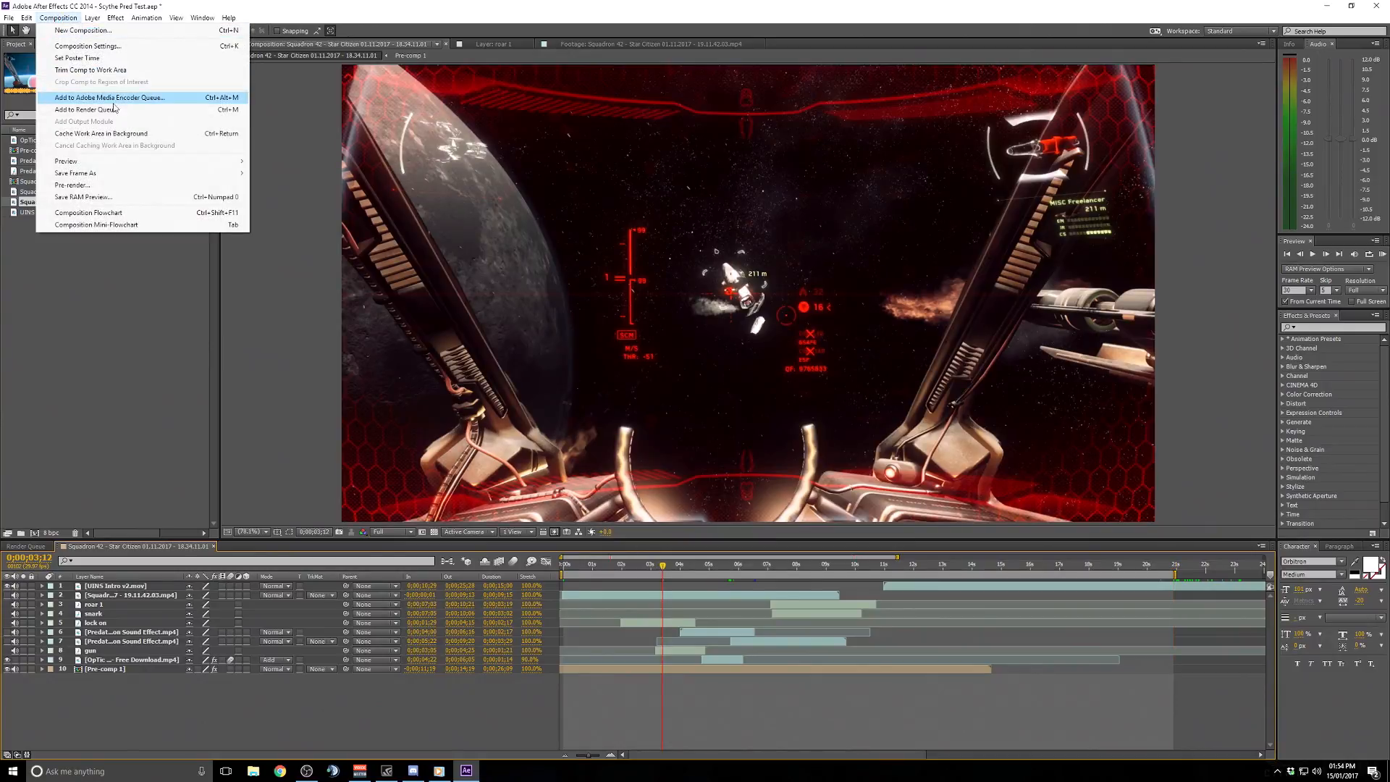
left_click(203, 114)
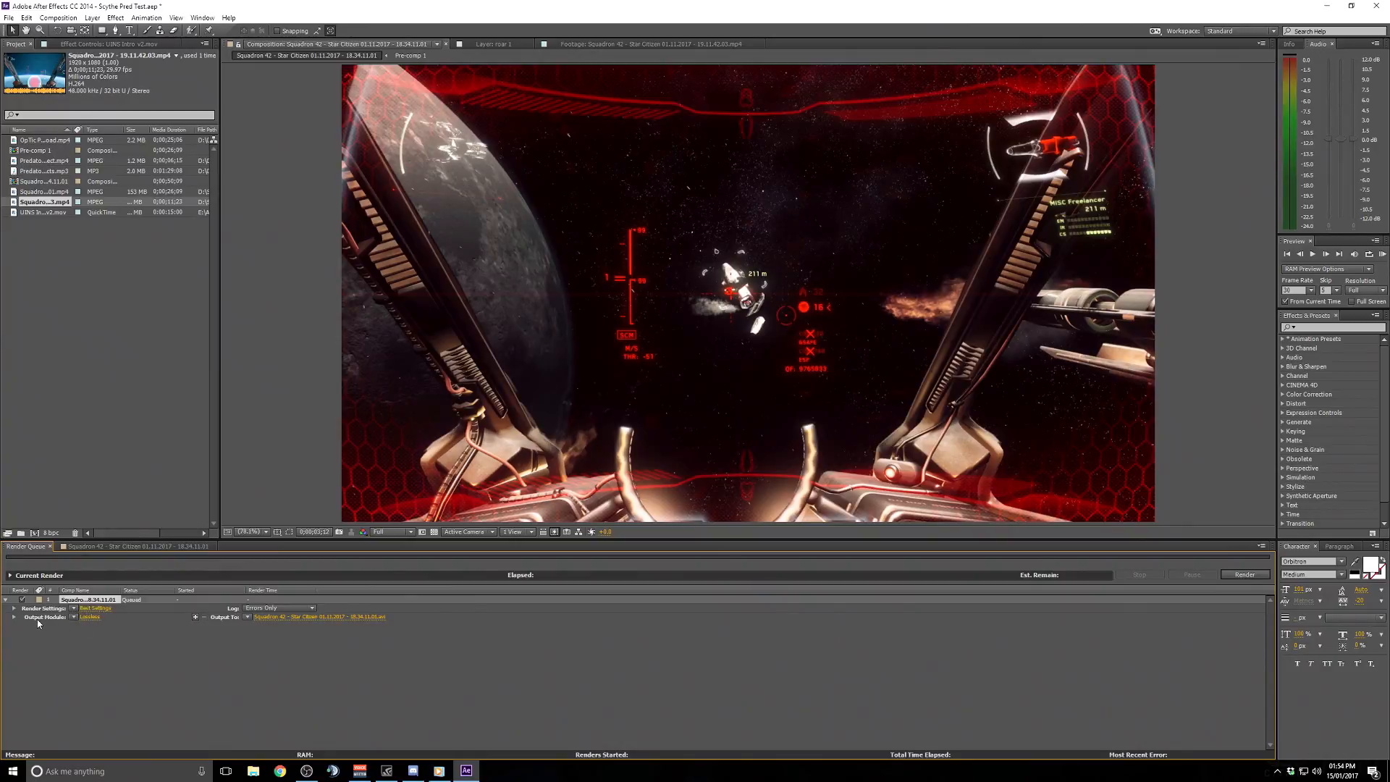
Set the output module format to QuickTime, keeping the H.264 video codec at quality 100 and uncompressed audio.
left_click(90, 618)
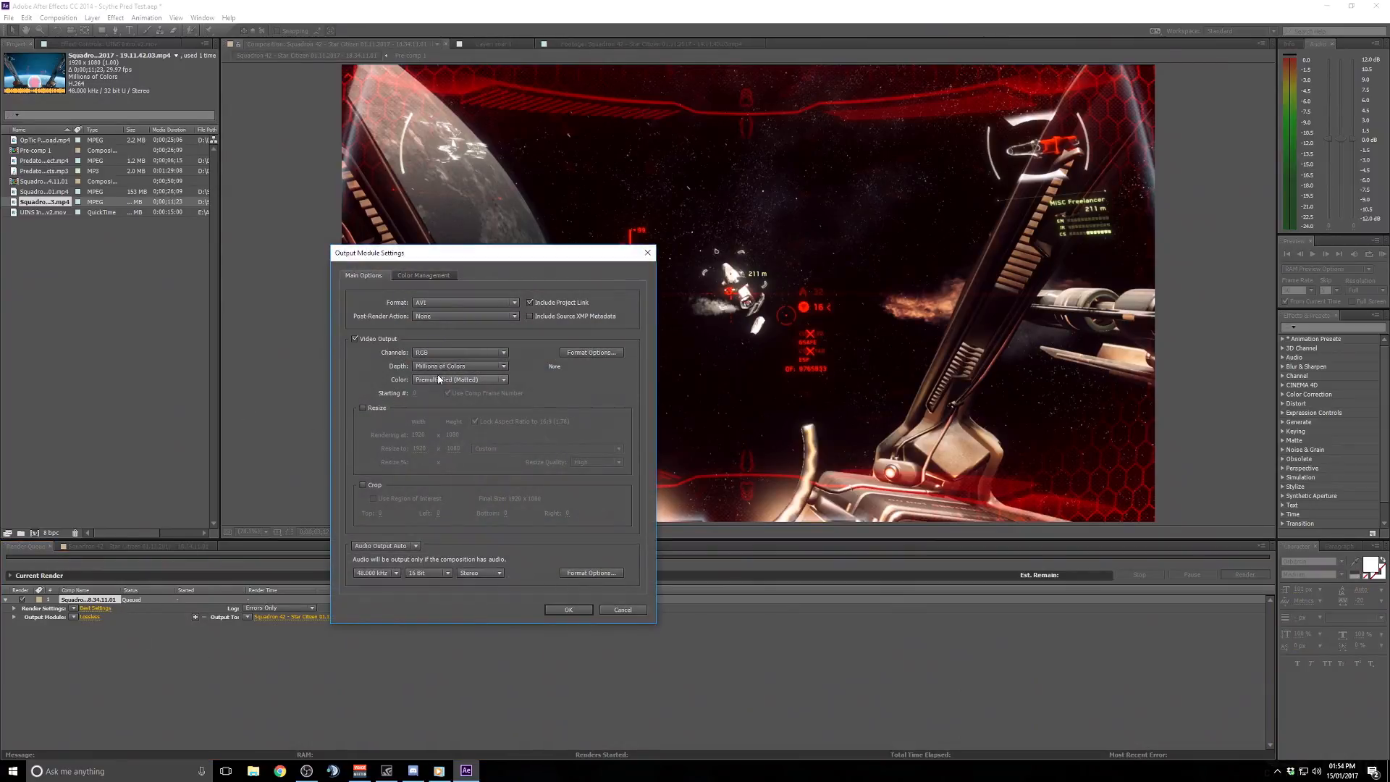
left_click(475, 304)
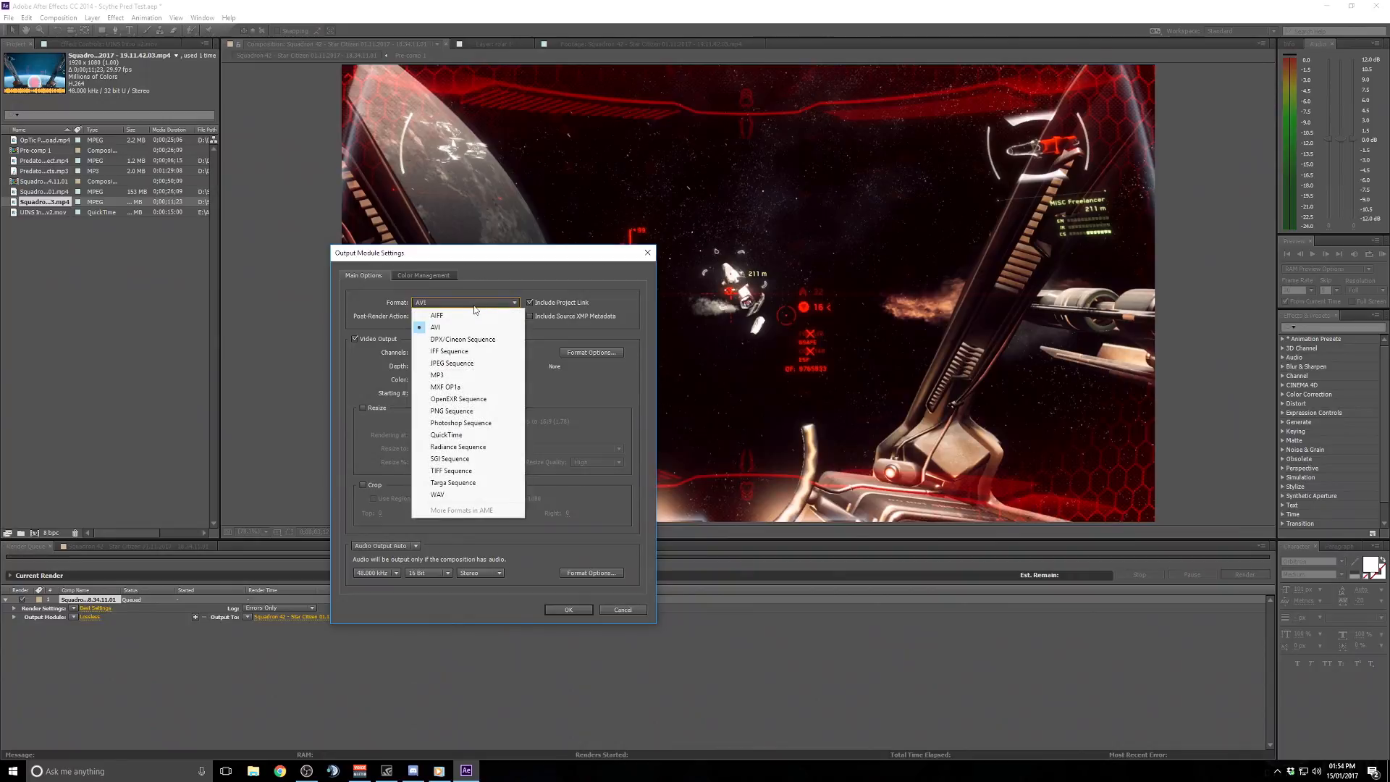
left_click(486, 437)
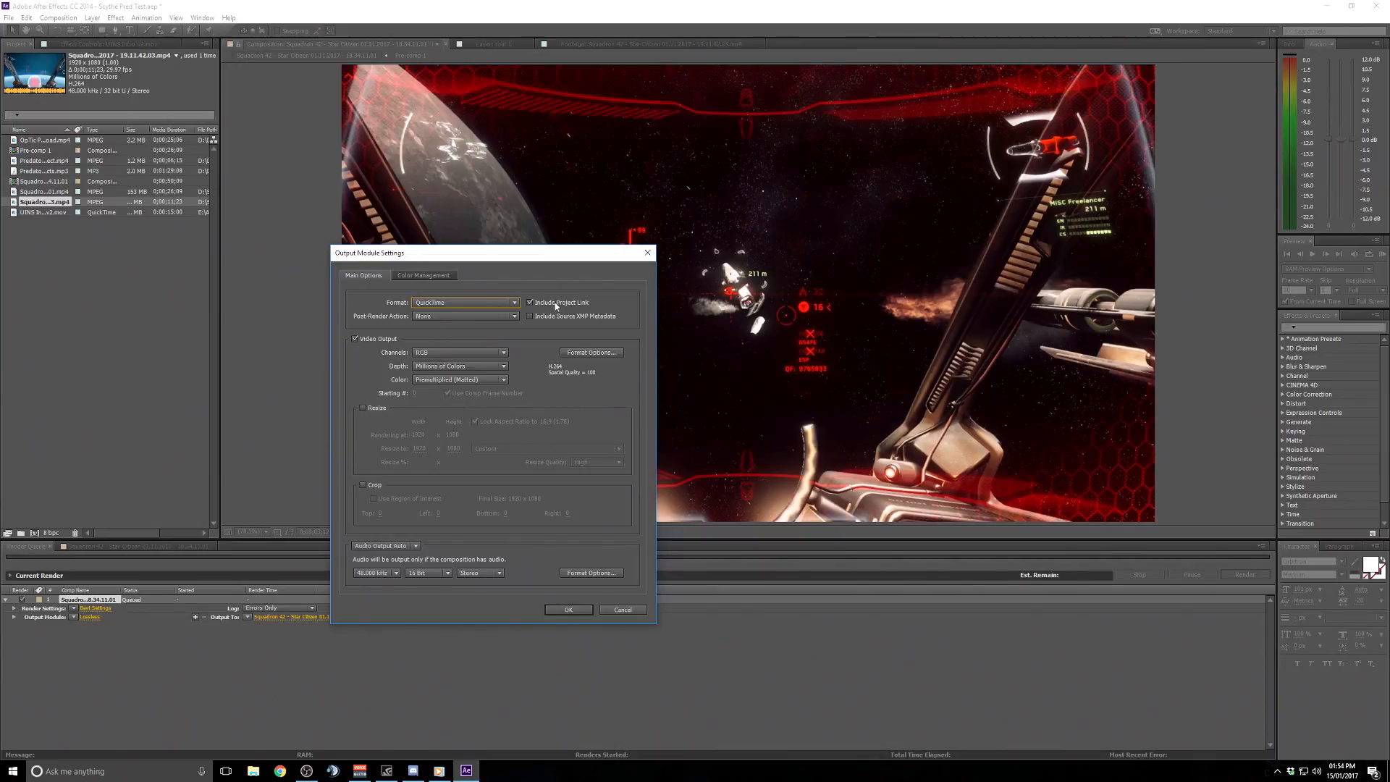
left_click(594, 352)
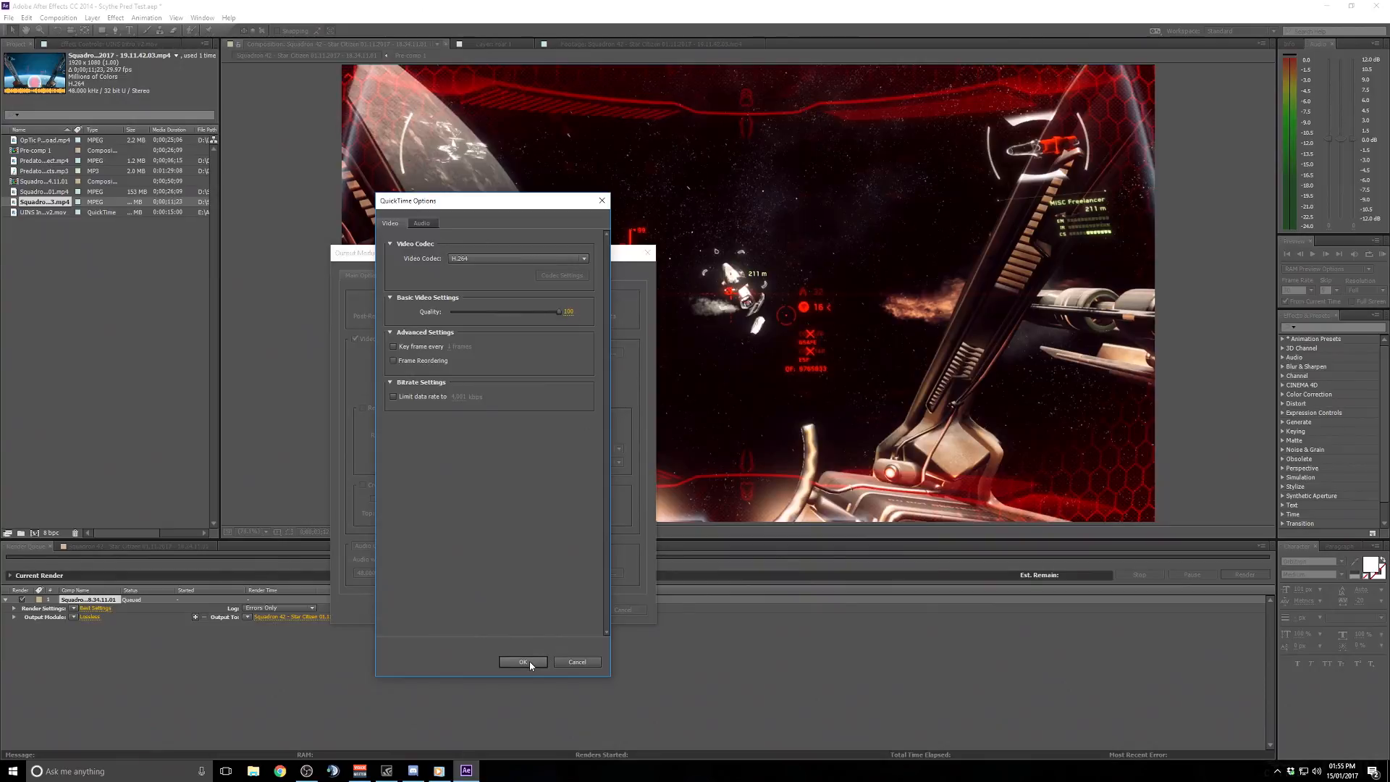
left_click(424, 225)
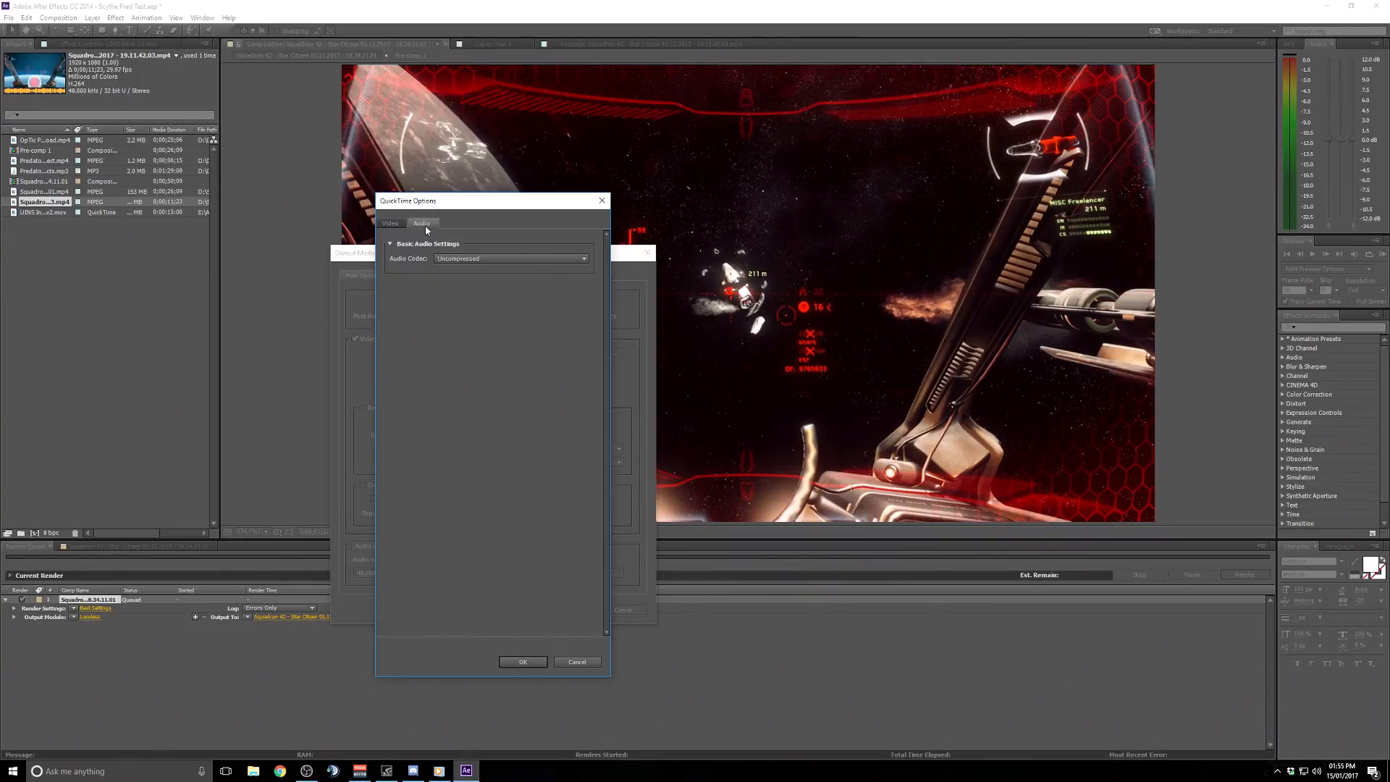
left_click(525, 663)
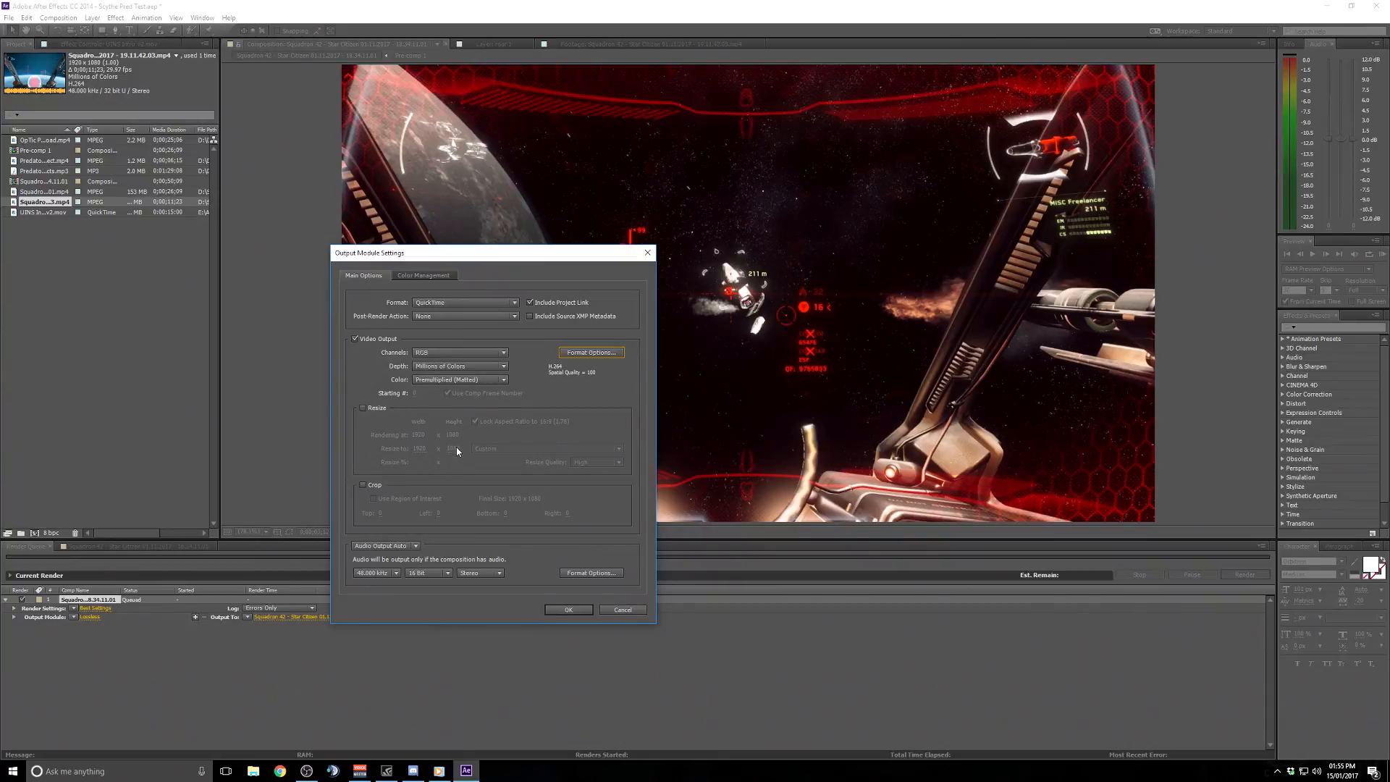
Leave Resize disabled, keep the Uncompressed audio codec and accept the output module settings.
left_click(364, 409)
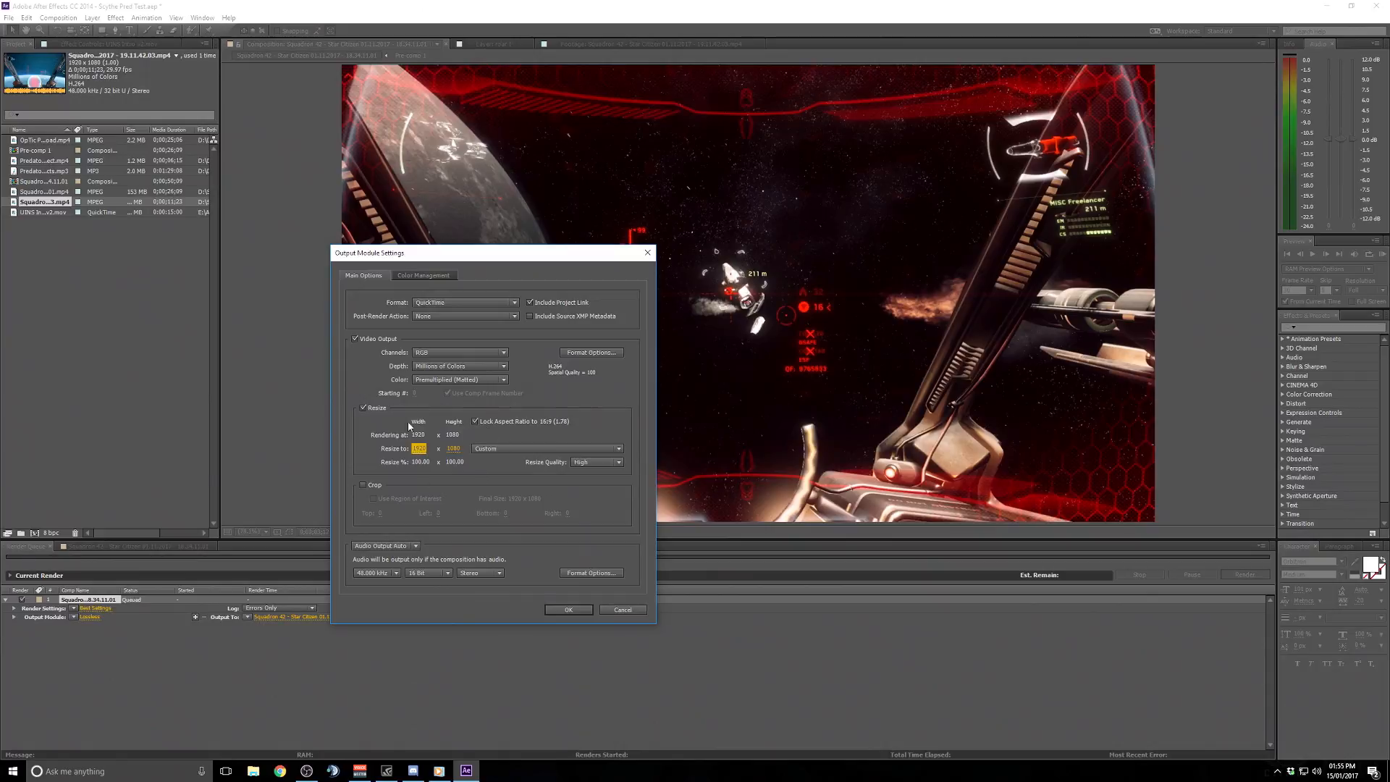
left_click(364, 408)
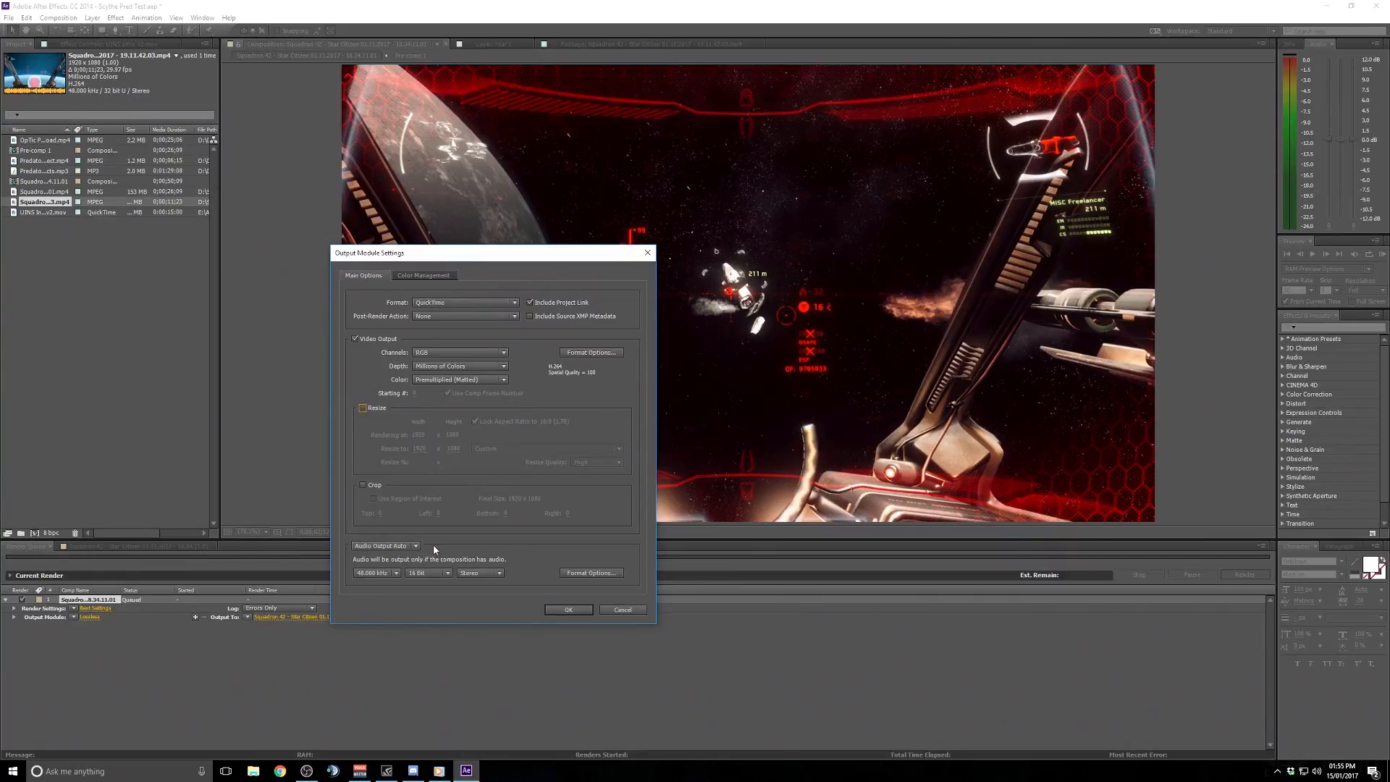
left_click(592, 573)
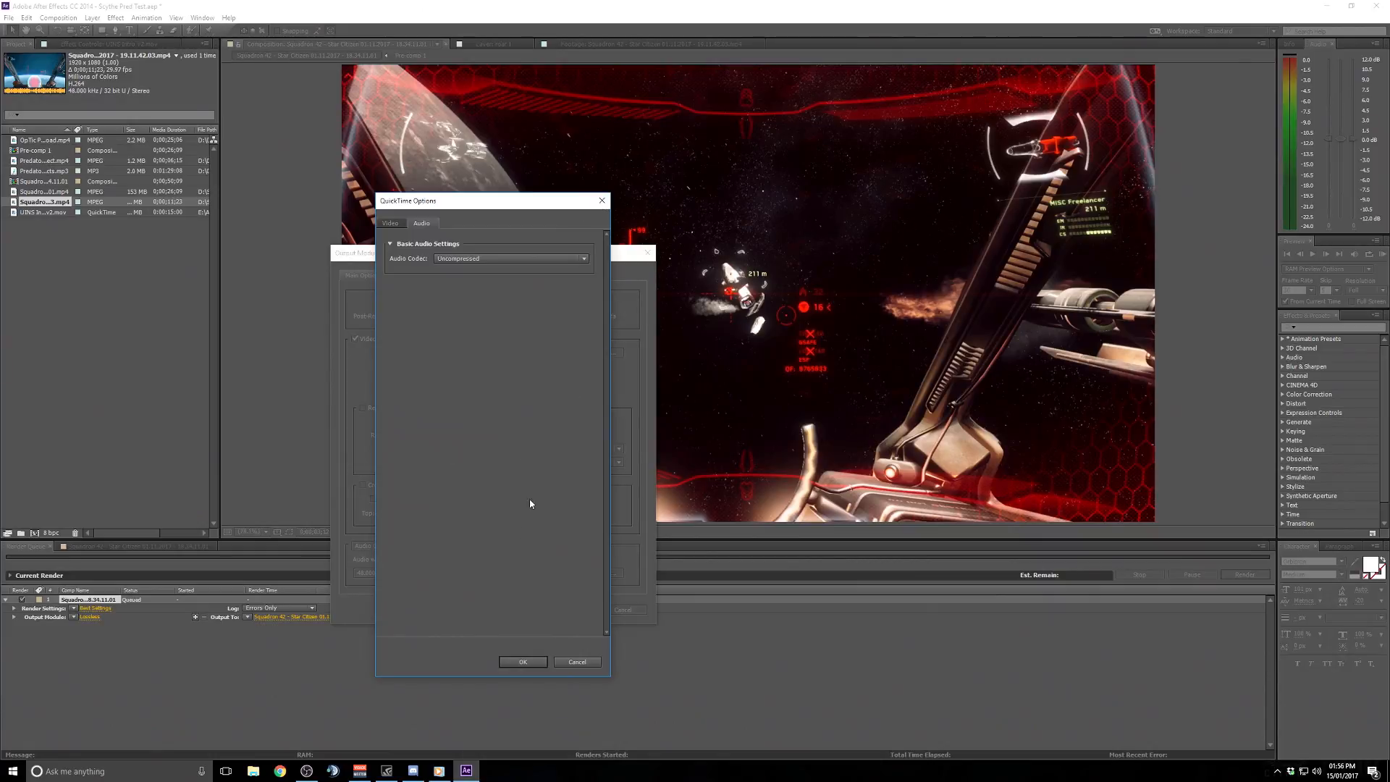
left_click(522, 663)
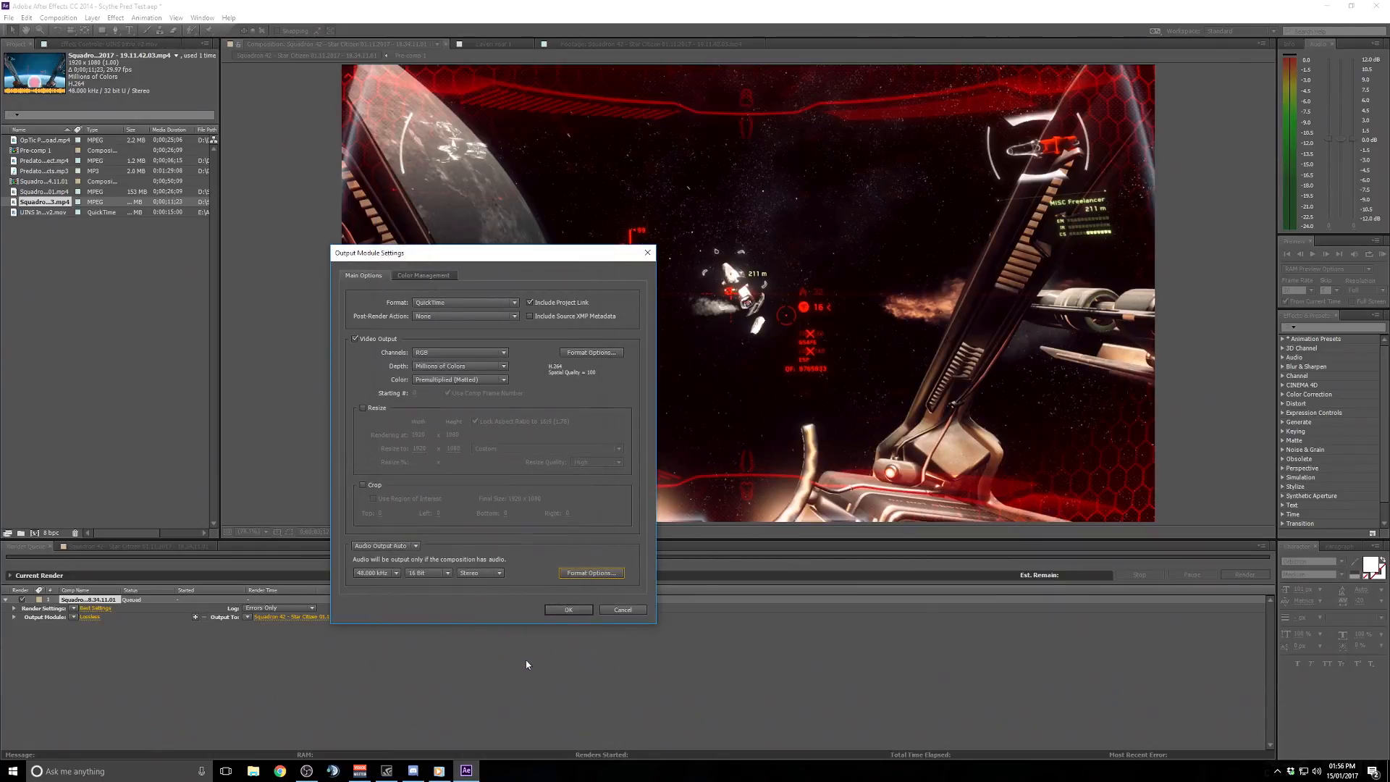
left_click(567, 610)
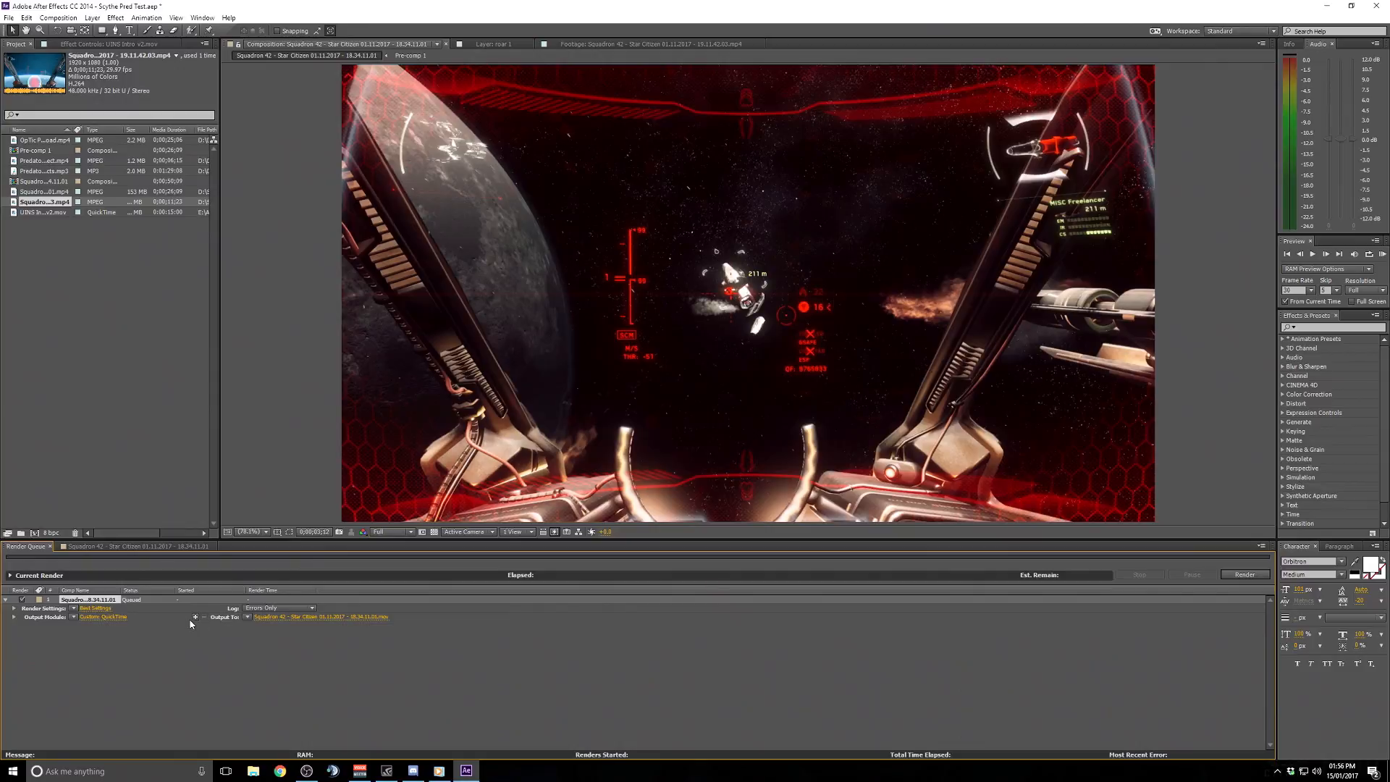
Name the output movie "tutorial episode 2" in the AE Saves folder and render the queued composition.
left_click(293, 616)
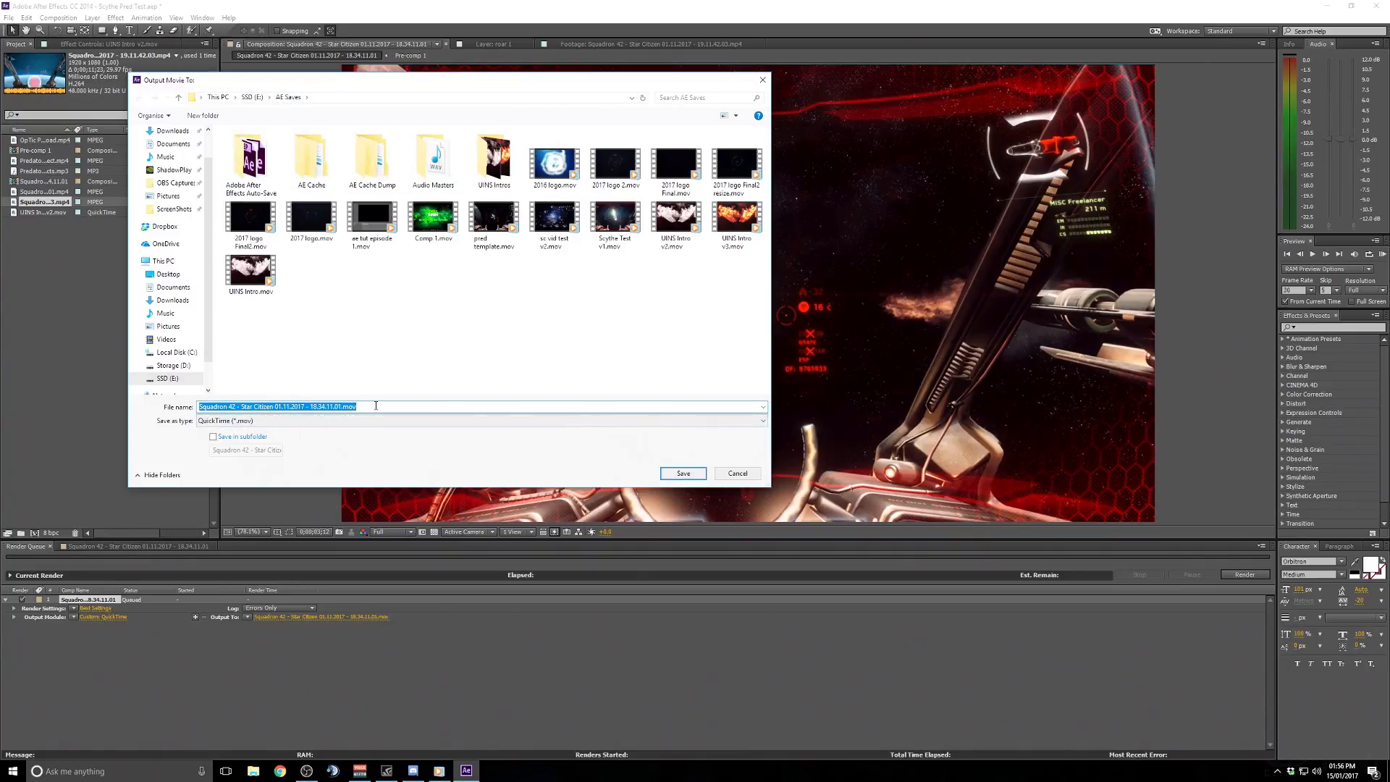
type("tut")
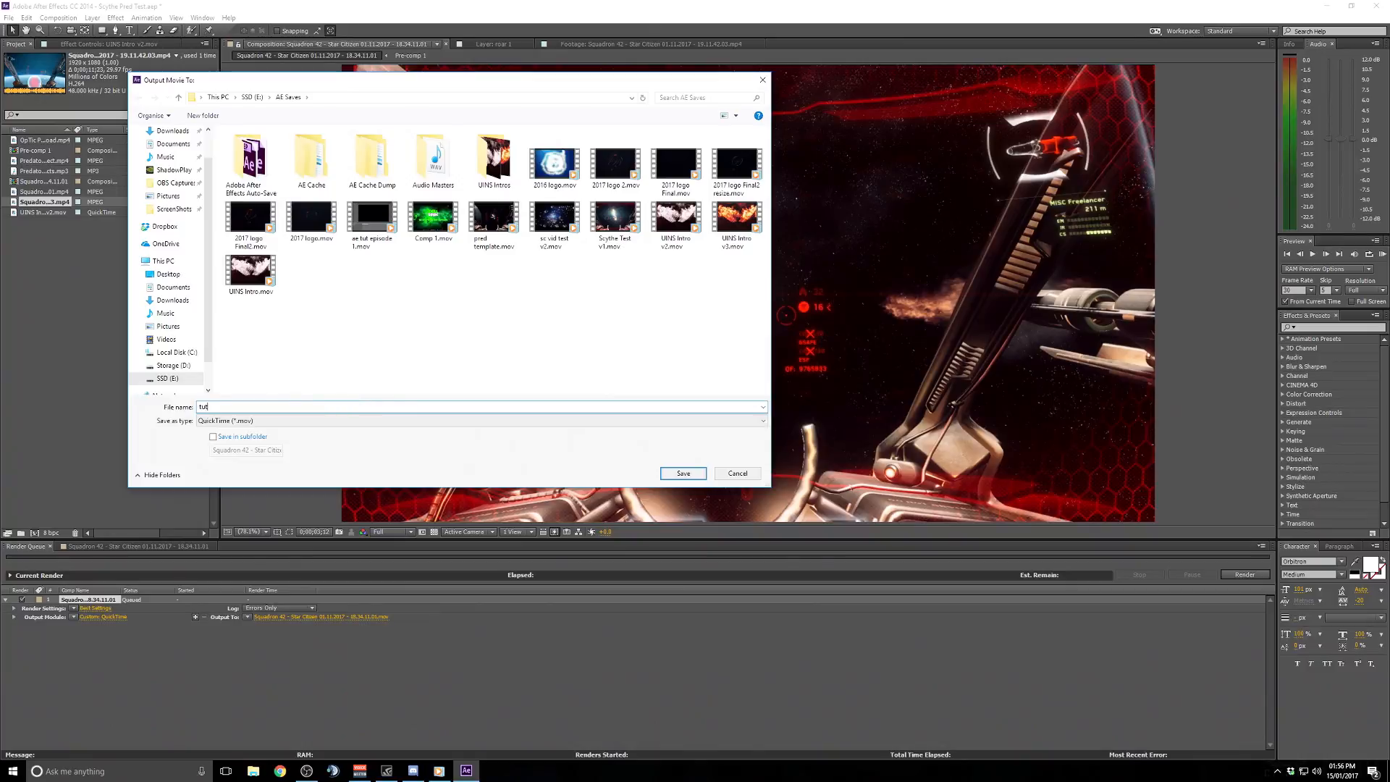
type("orial episode 2")
left_click(684, 474)
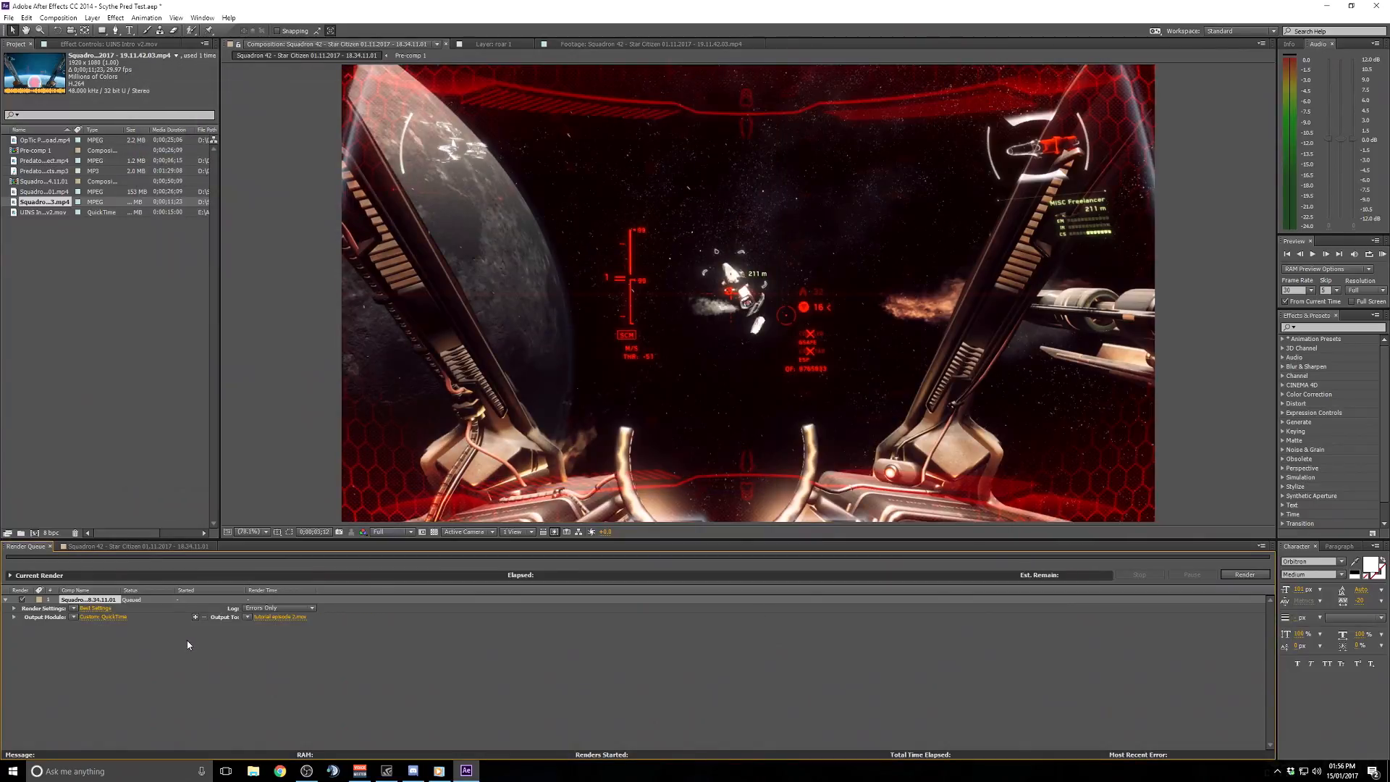
left_click(1247, 575)
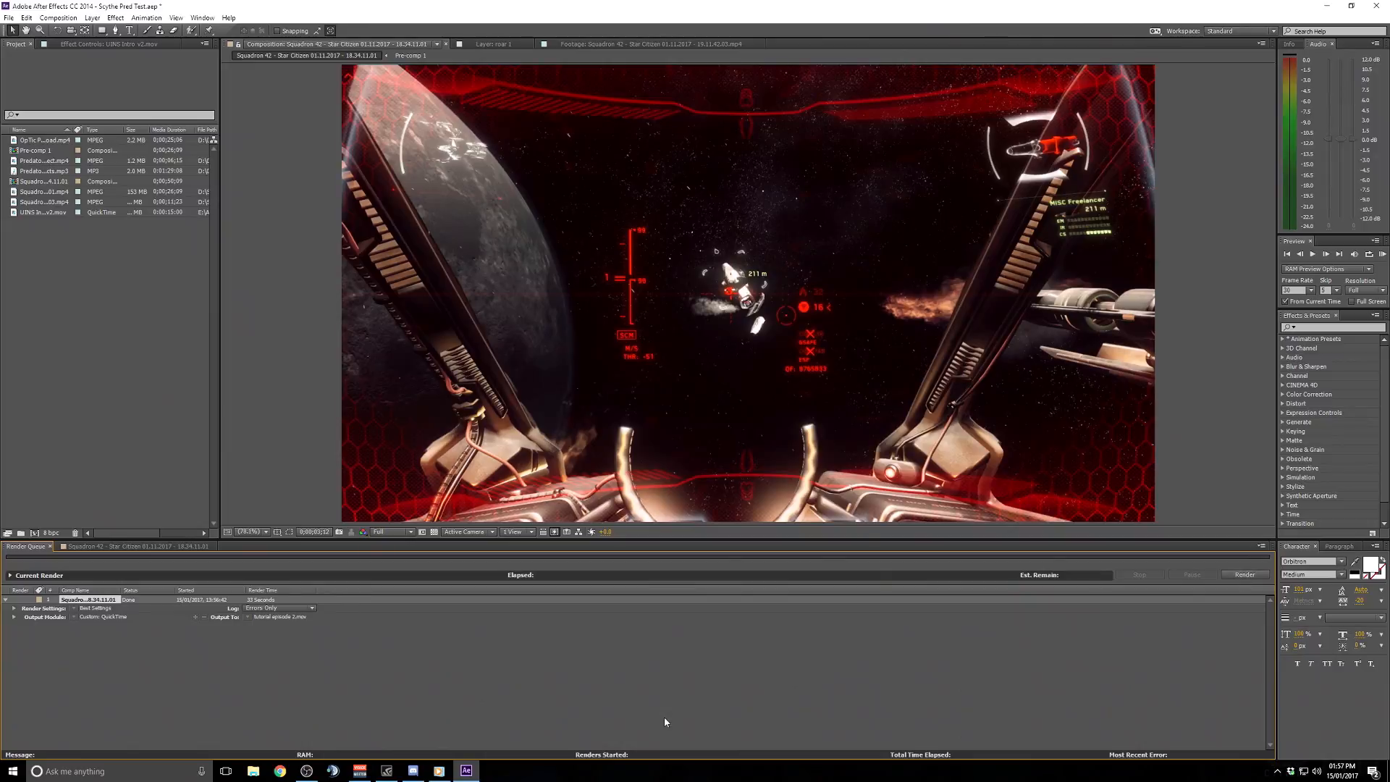
Switch to File Explorer and play tutorial episode 2.mov from AE Saves on the SSD (E:) in an enlarged player, then close it.
left_click(253, 772)
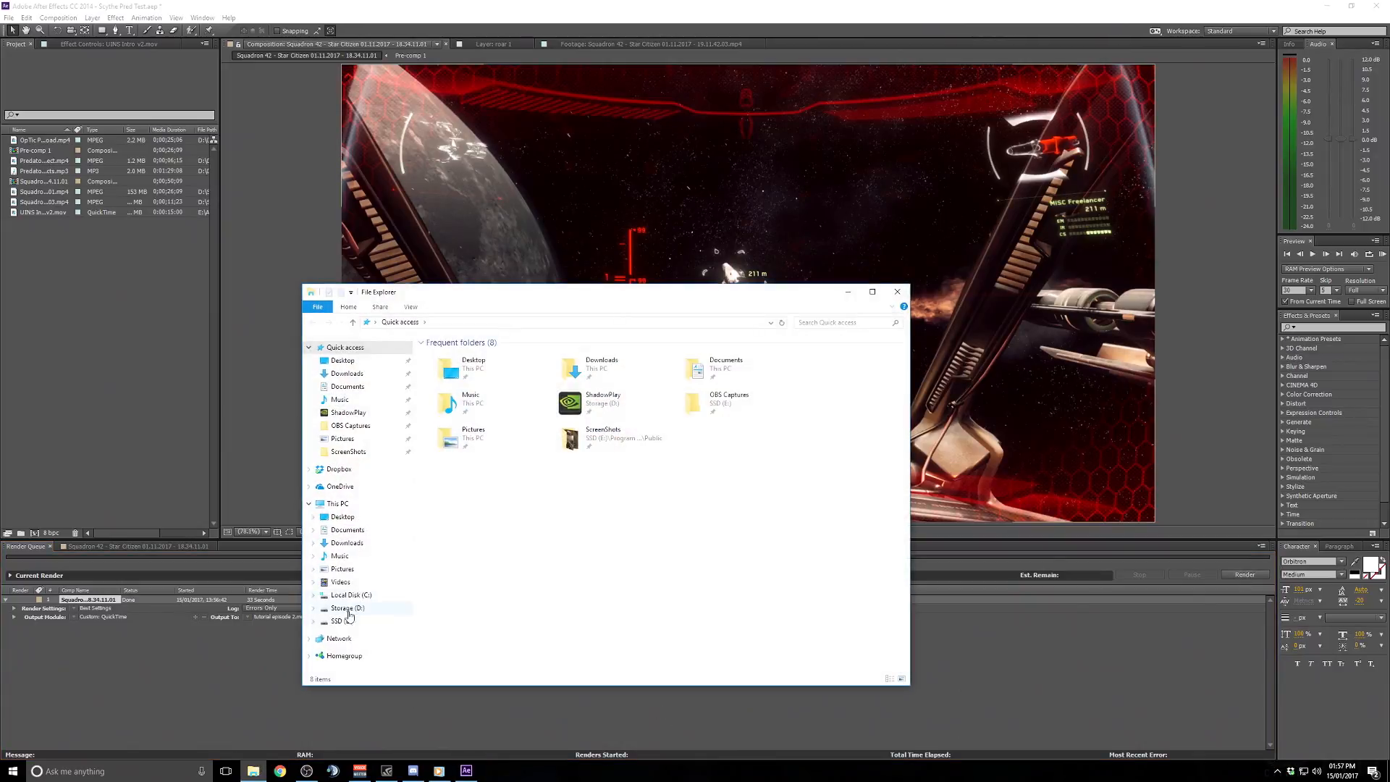
left_click(342, 621)
double_click(464, 353)
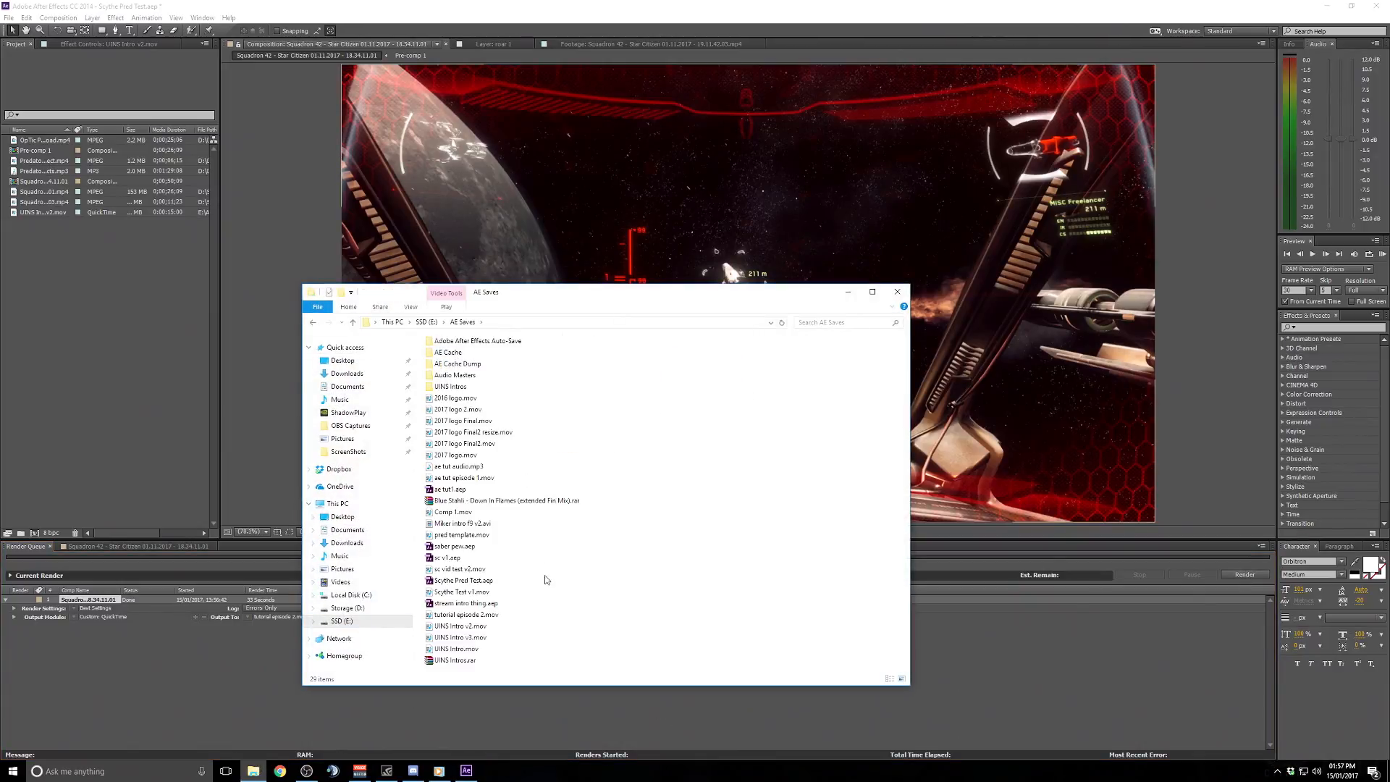
double_click(471, 615)
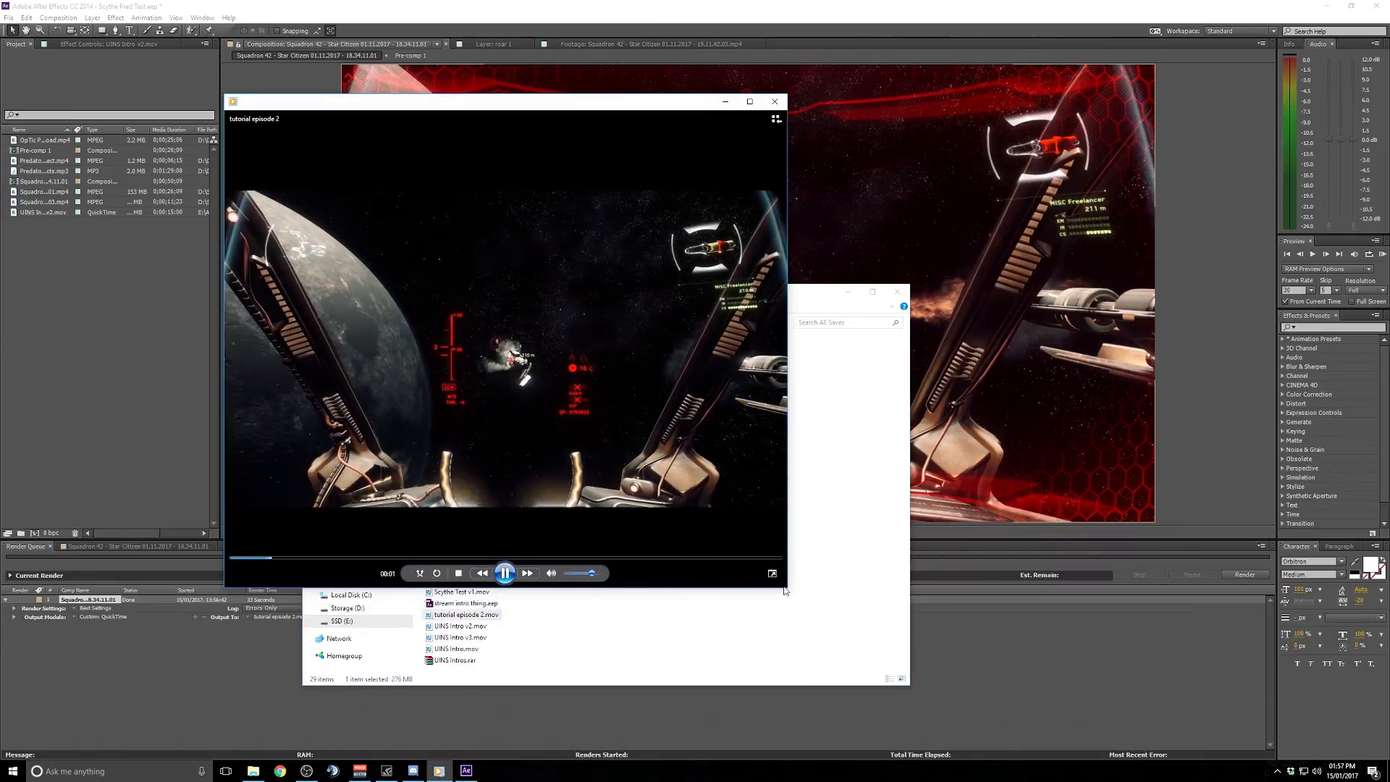
left_click_drag(784, 591, 1082, 691)
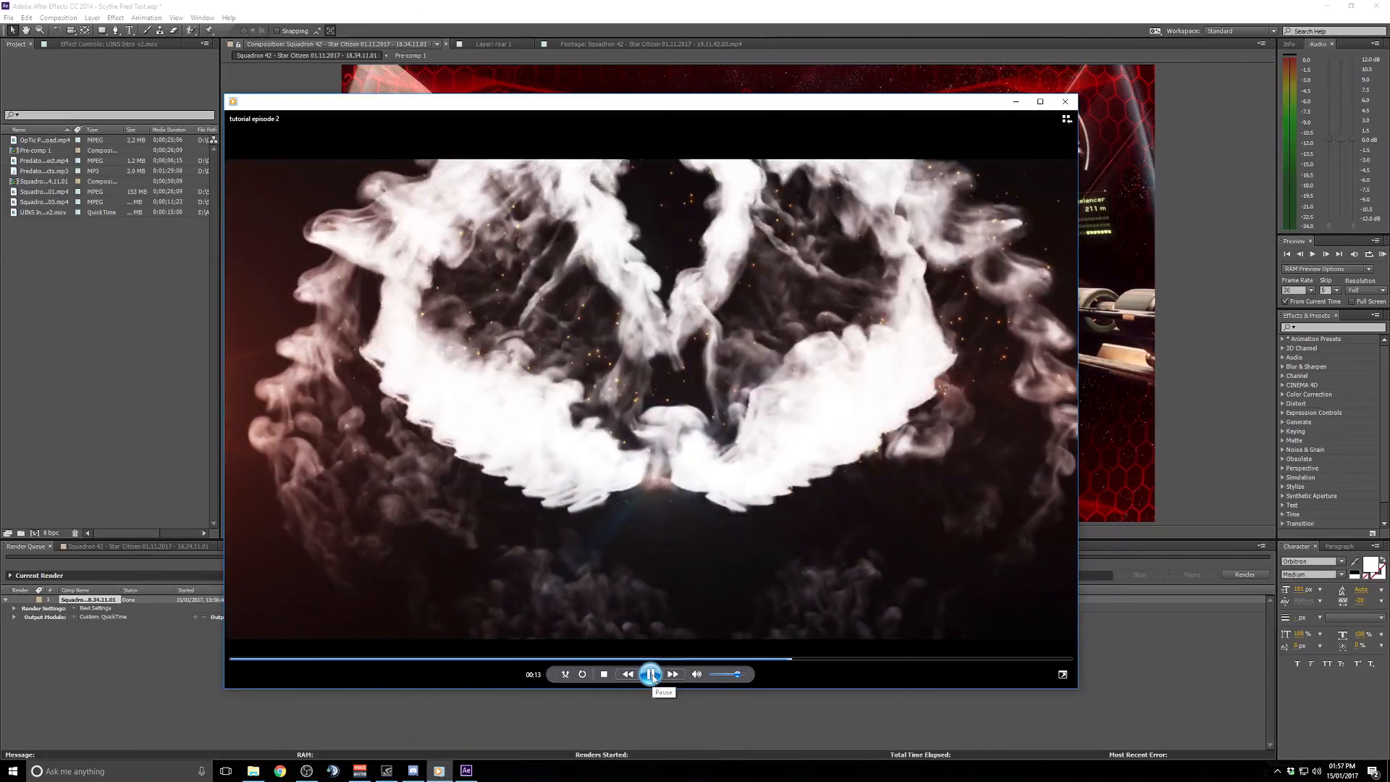
left_click(651, 674)
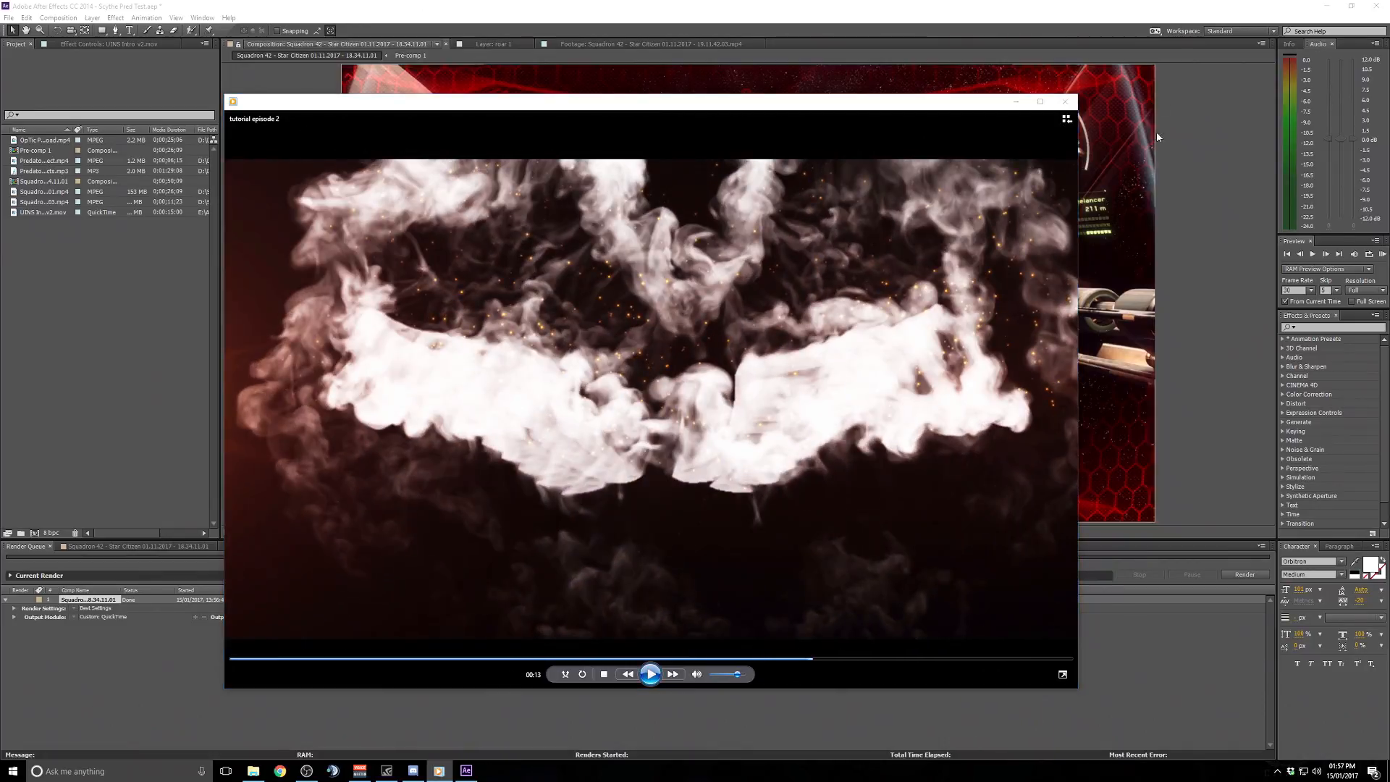
left_click(1064, 103)
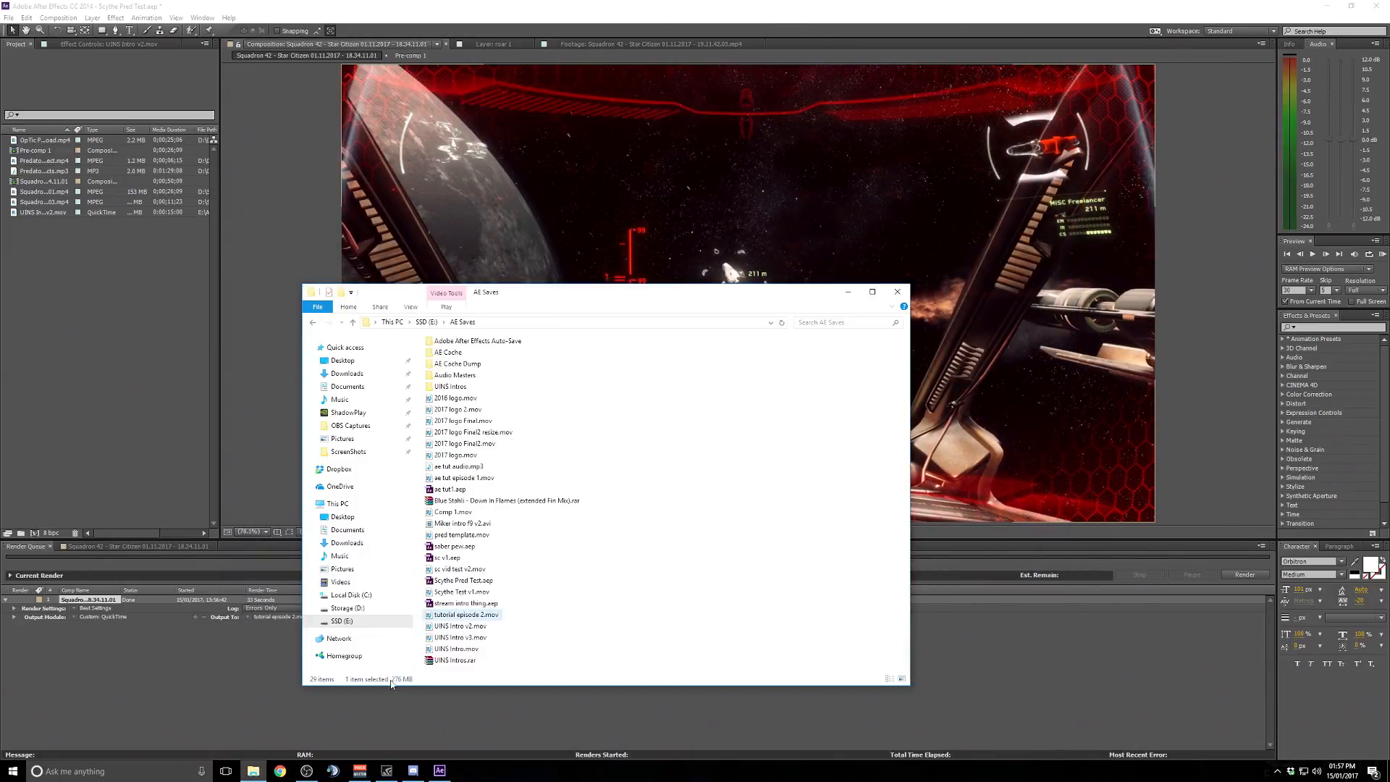
Examine the video and audio details in the properties of tutorial episode 2.mov, and close the File Explorer window.
right_click(472, 617)
left_click(506, 607)
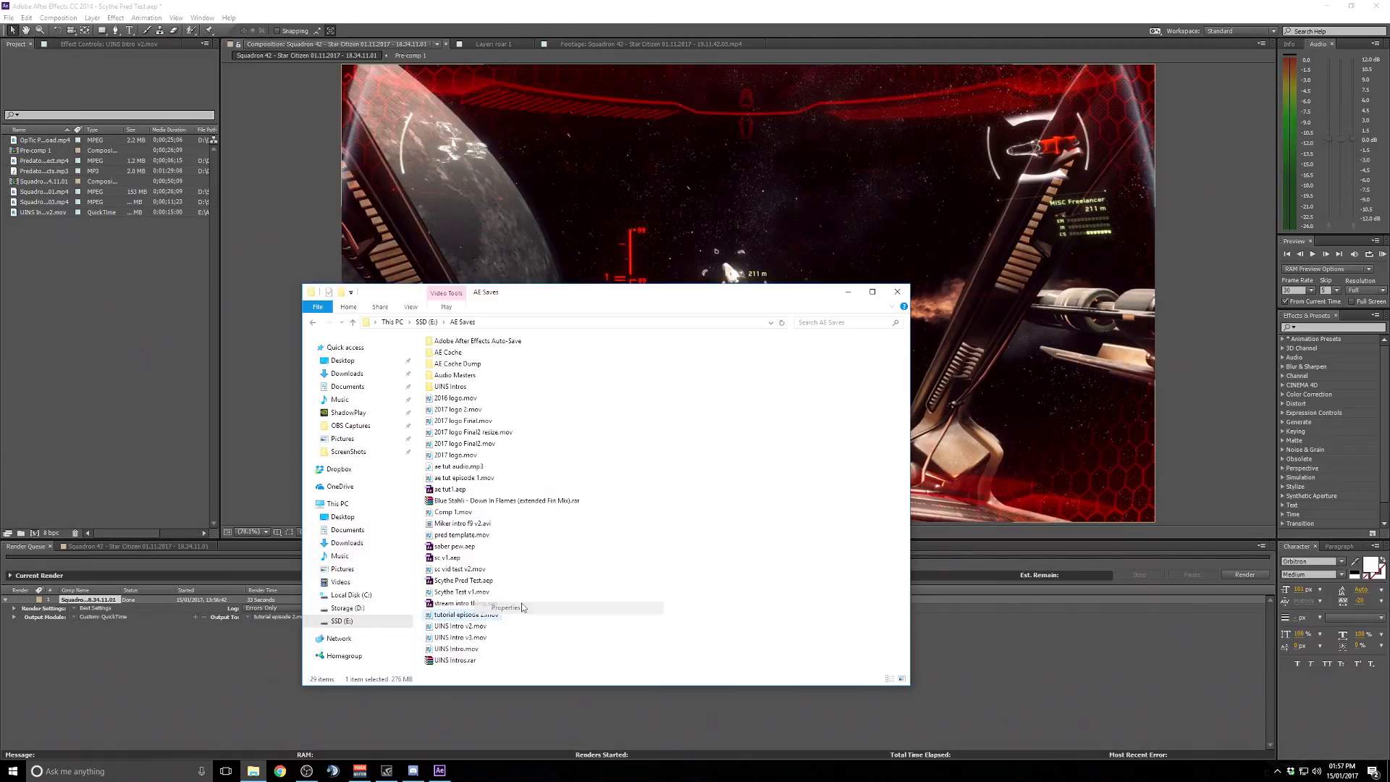
left_click(521, 504)
left_click_drag(587, 487, 636, 427)
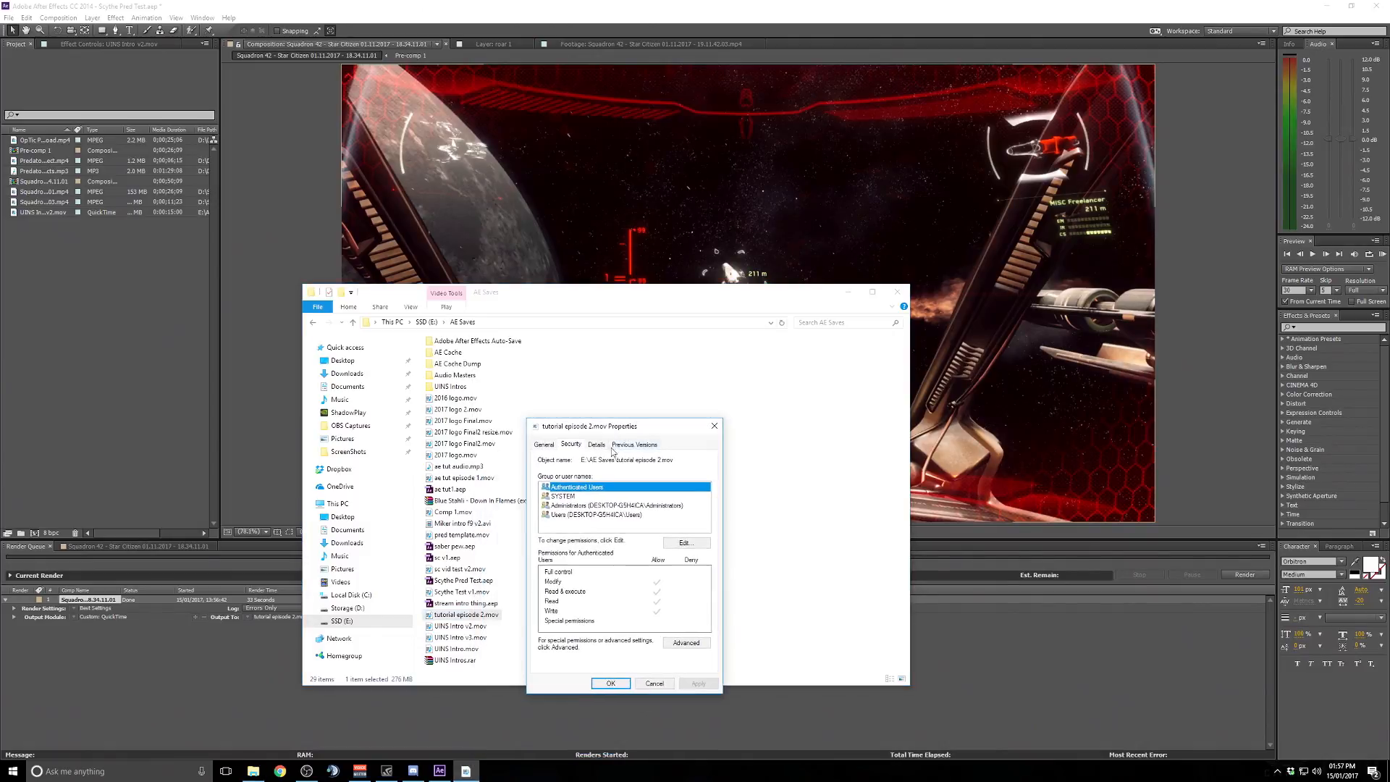
left_click(596, 444)
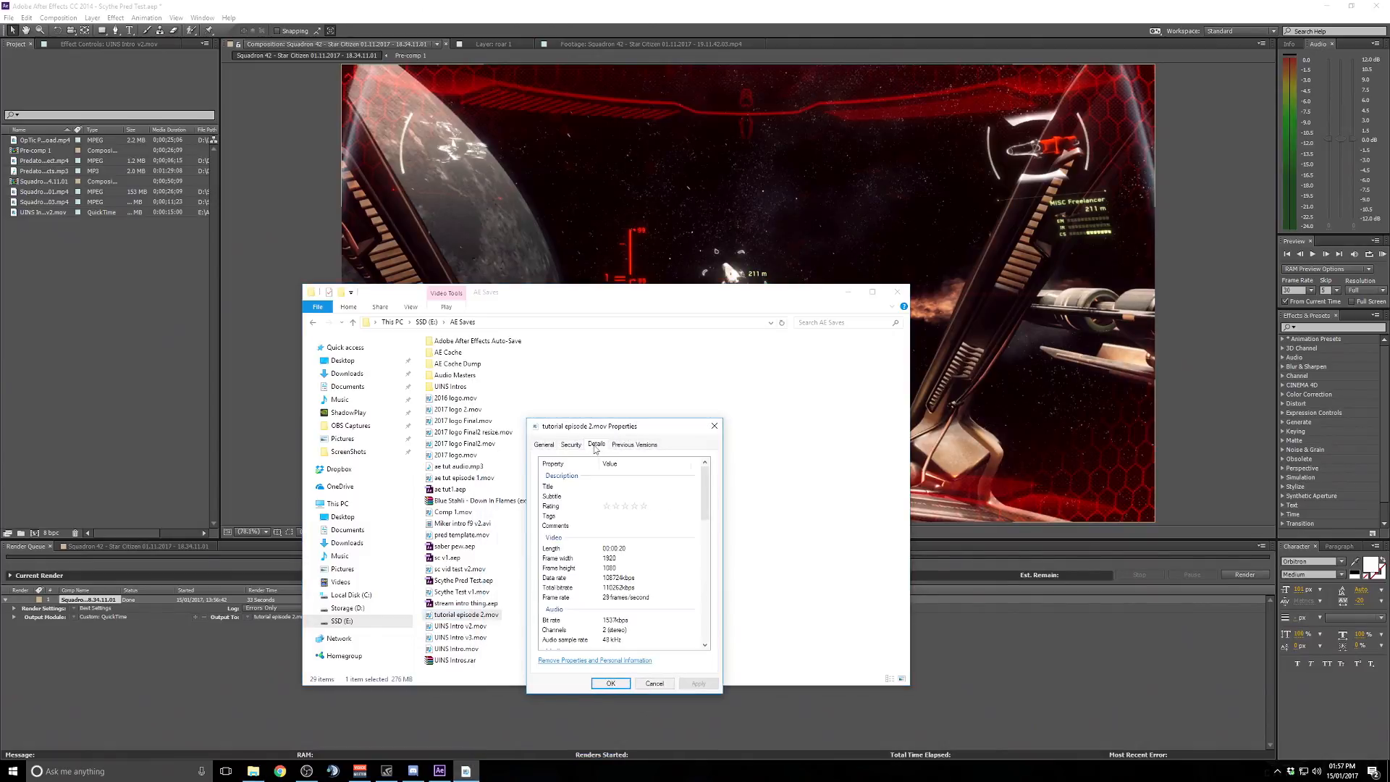
left_click(714, 428)
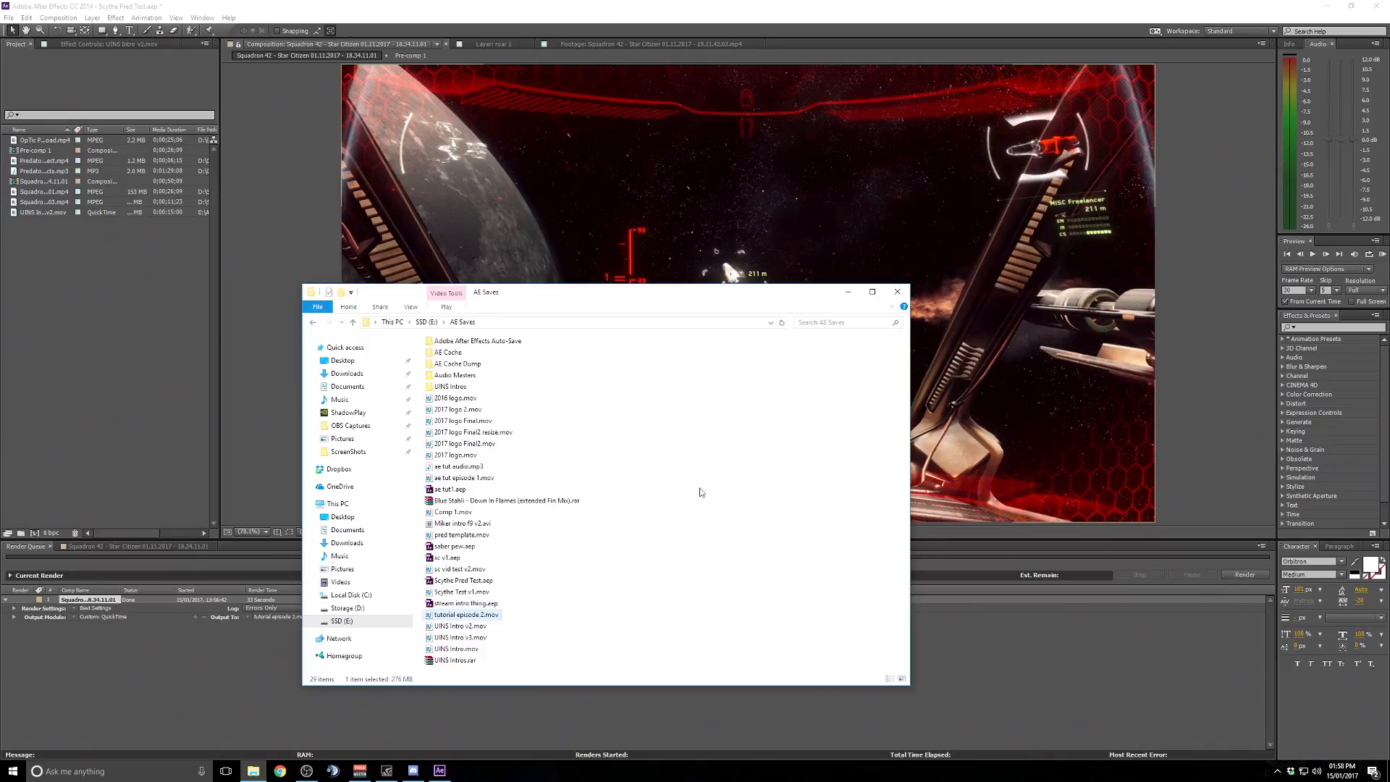
left_click(645, 486)
left_click(898, 293)
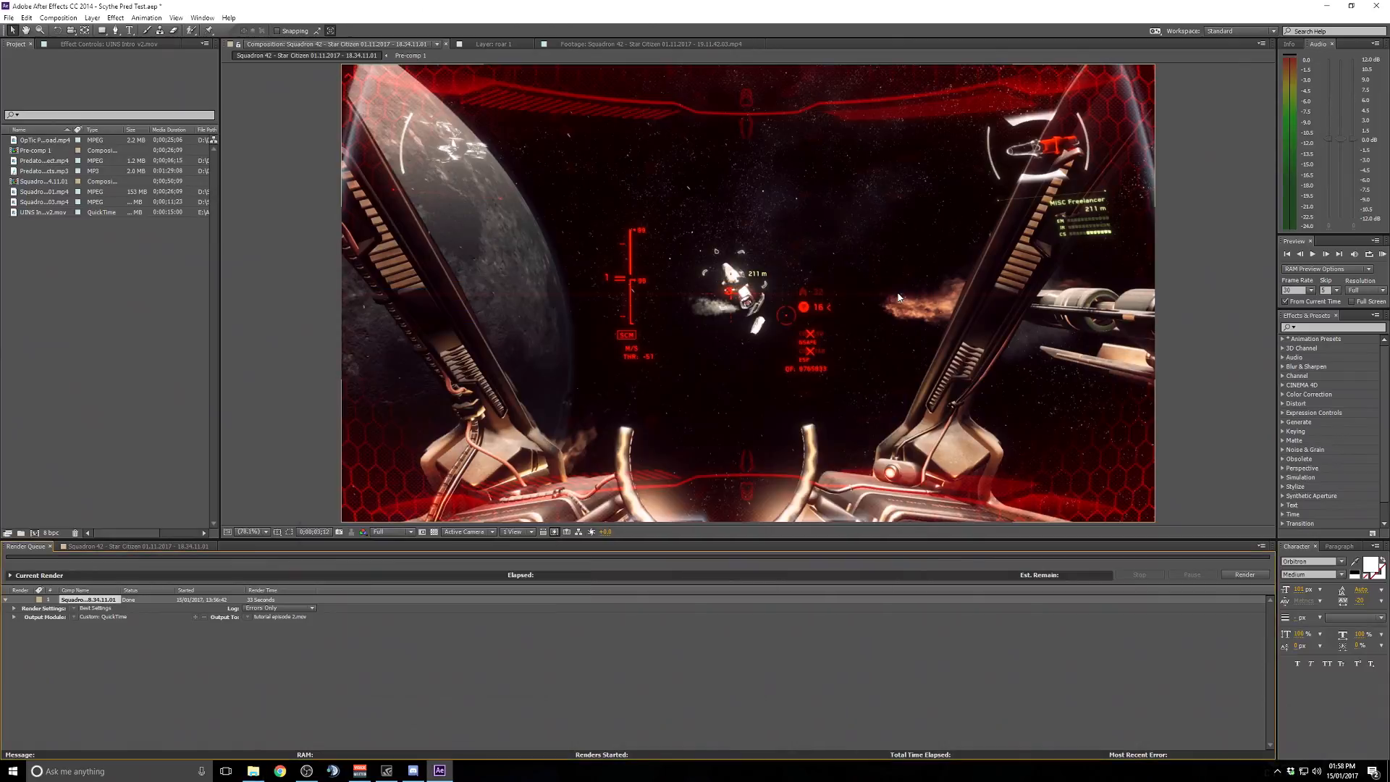